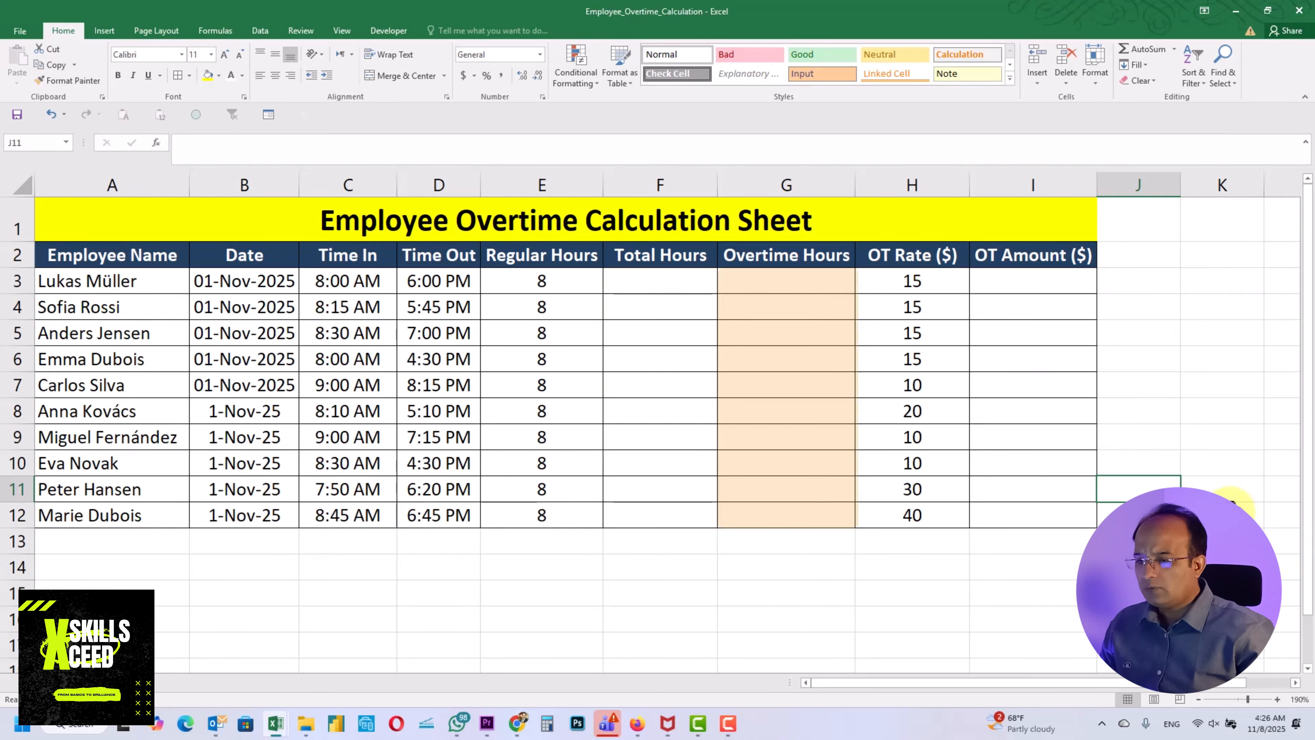
Enter the formula =MOD(D3-C3,1)*24 in the first Total Hours cell, F3
left_click(695, 286)
type("=")
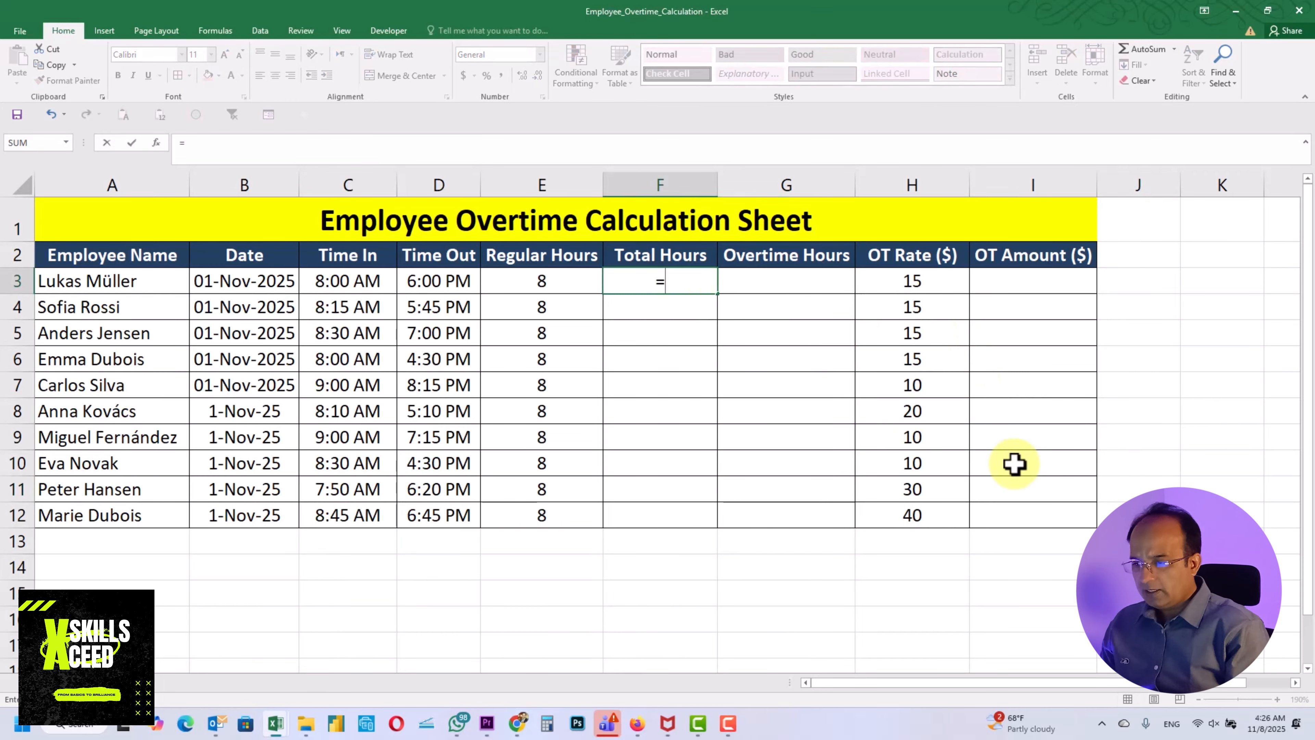
type("mod")
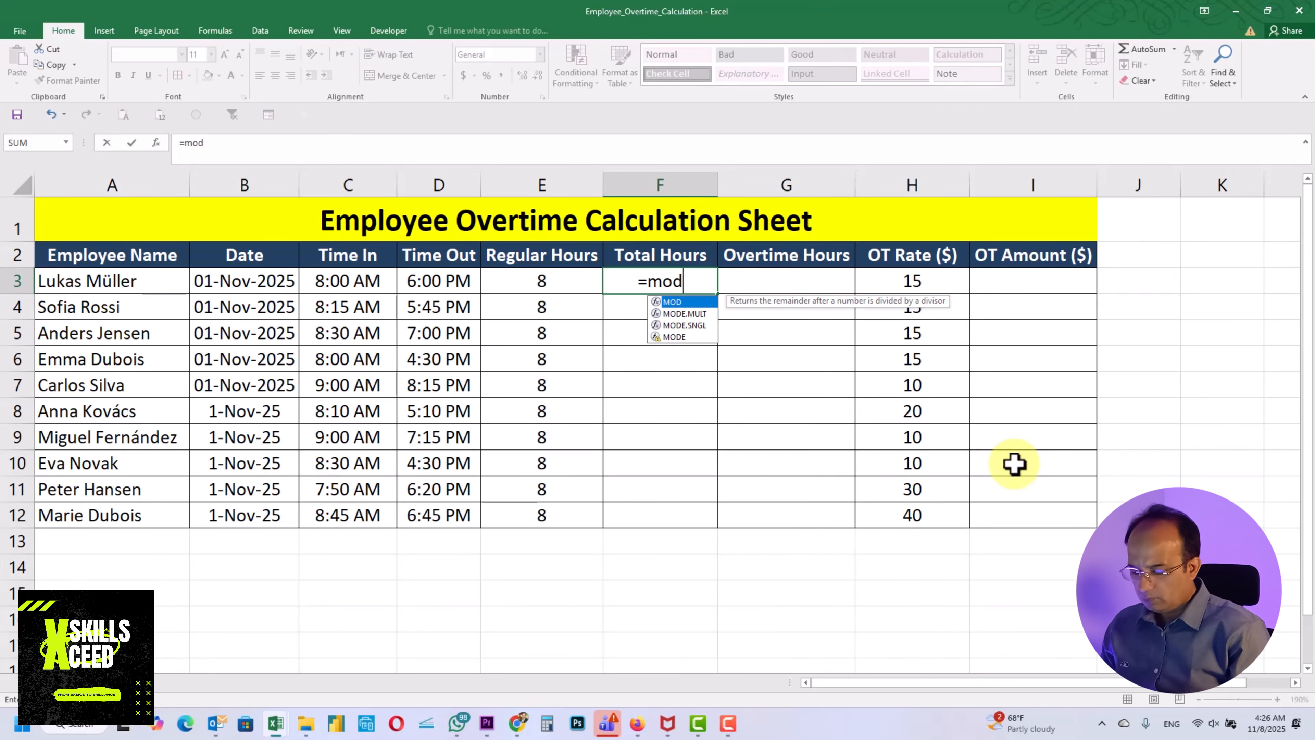
type("(")
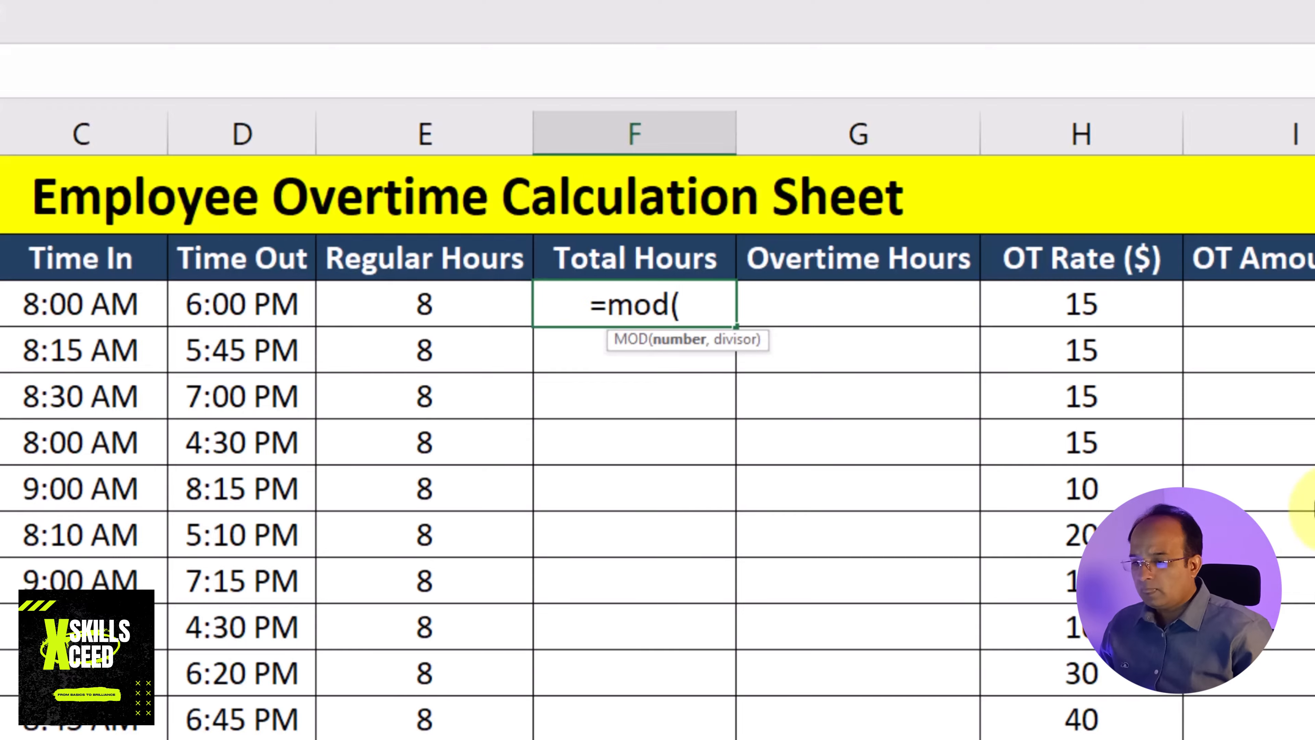
left_click(238, 314)
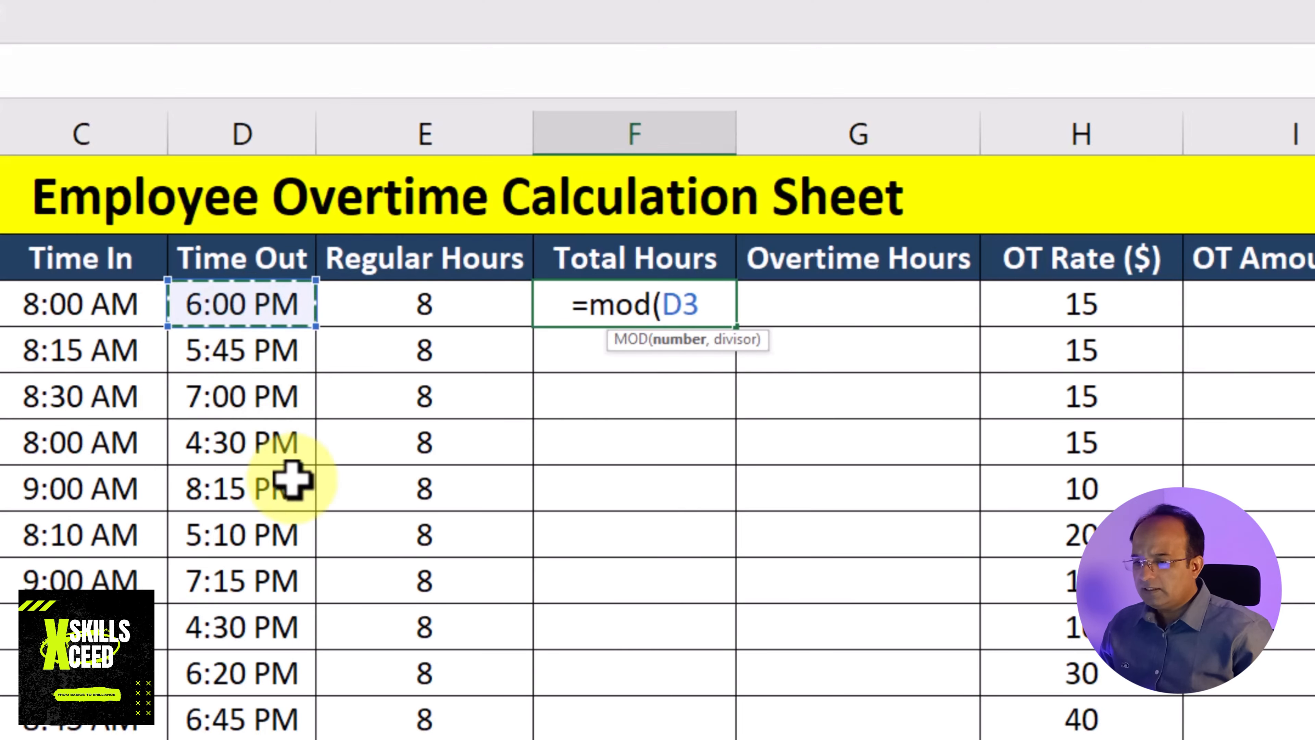
type("-")
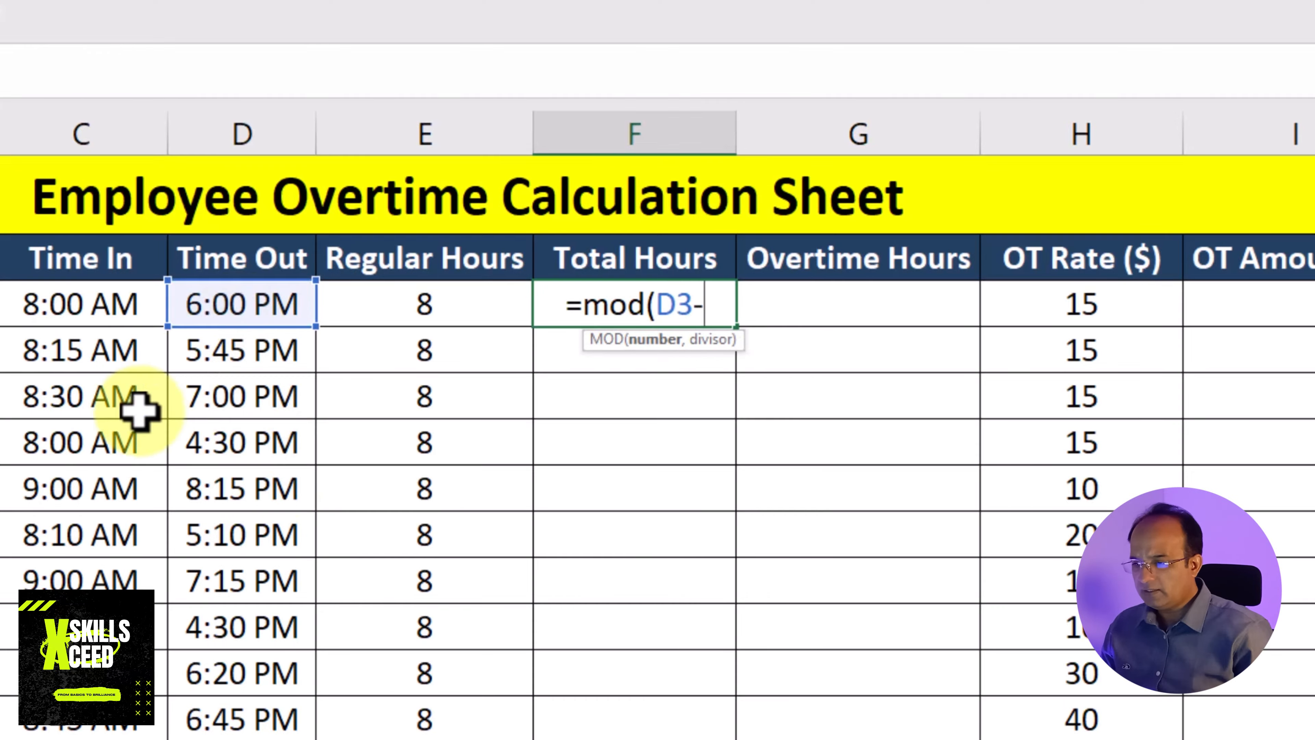
left_click(109, 301)
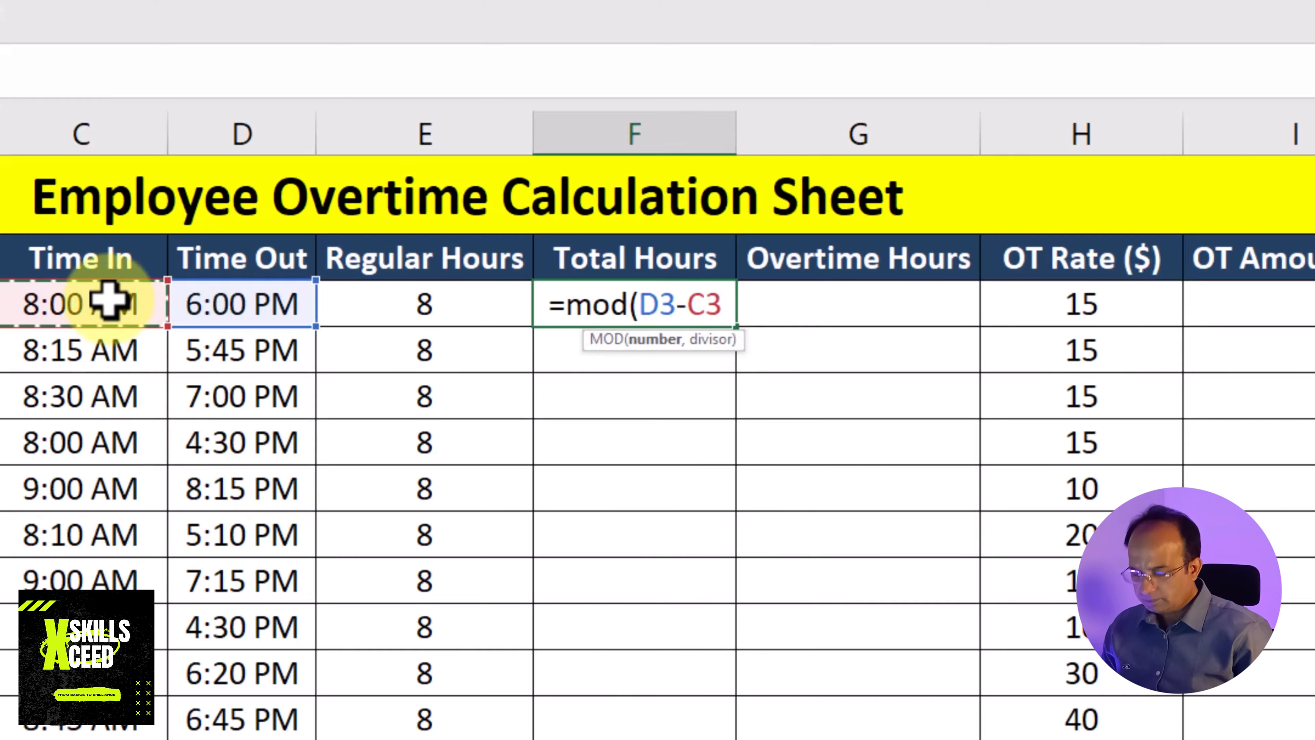
type(",1)")
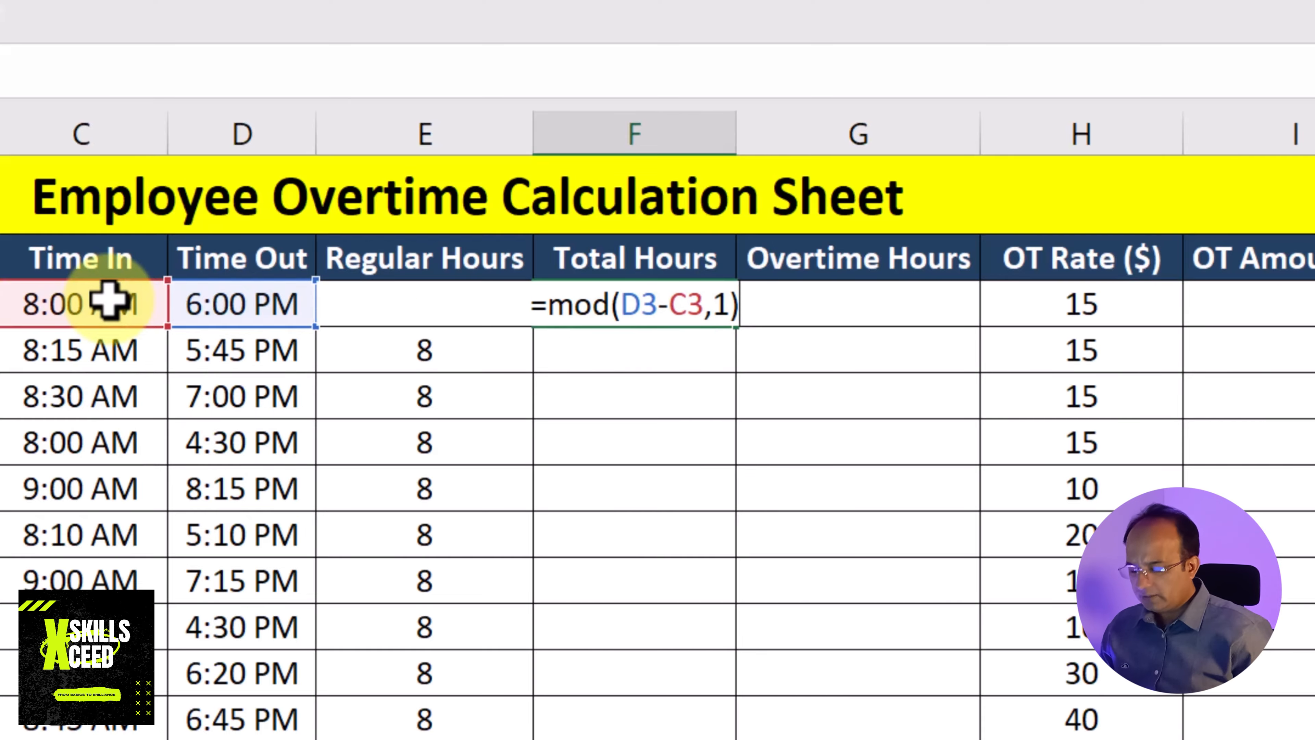
type("*")
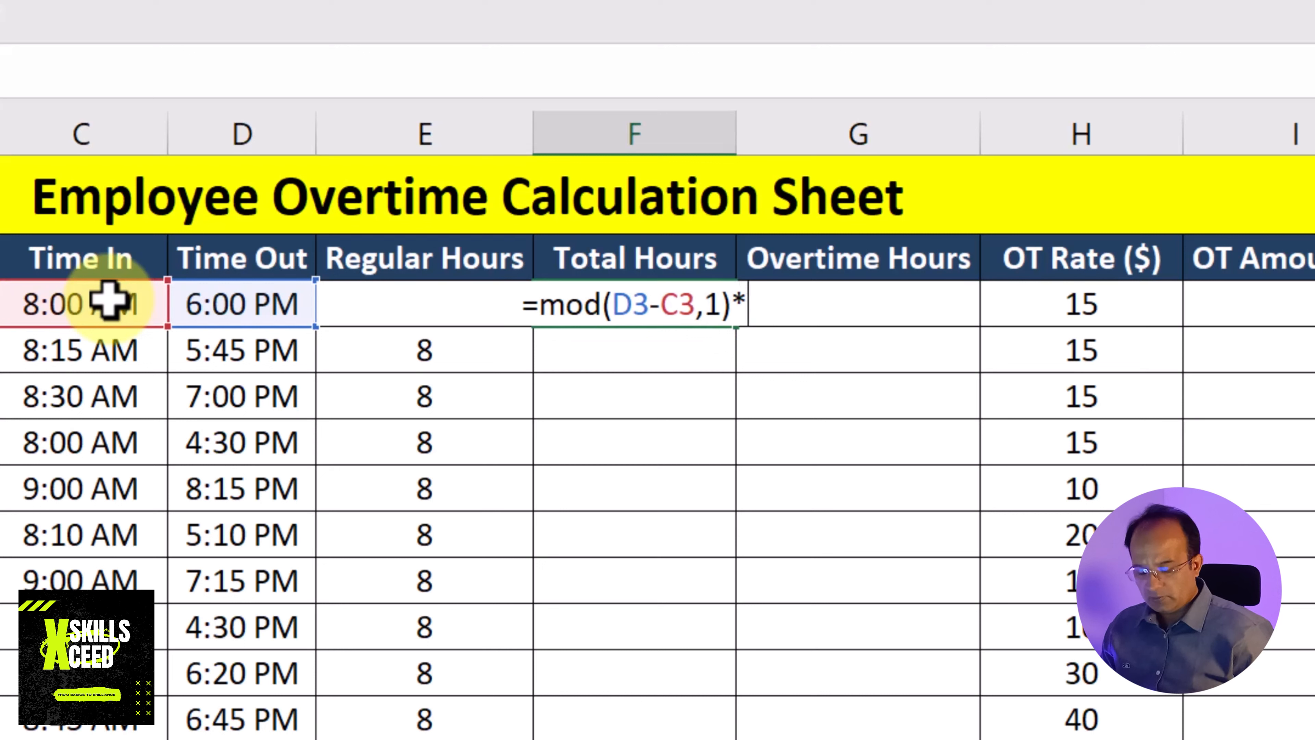
type("24")
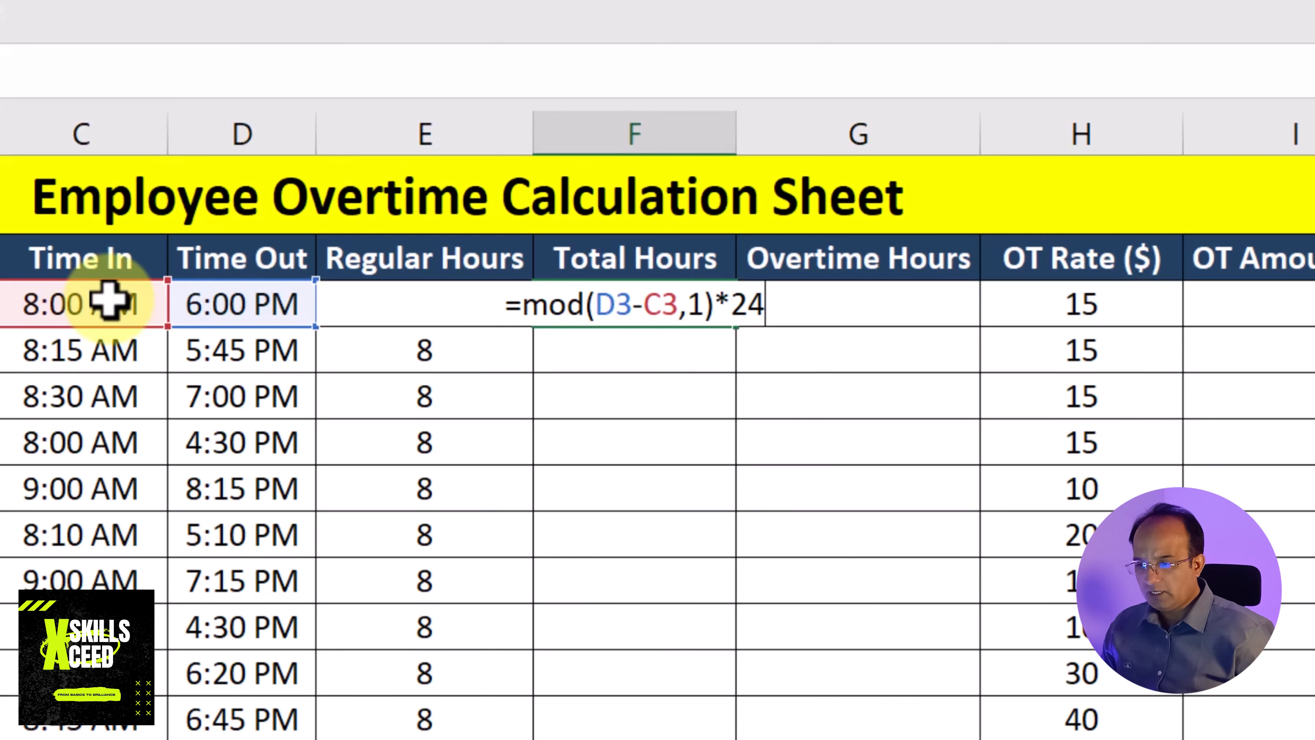
key("Return")
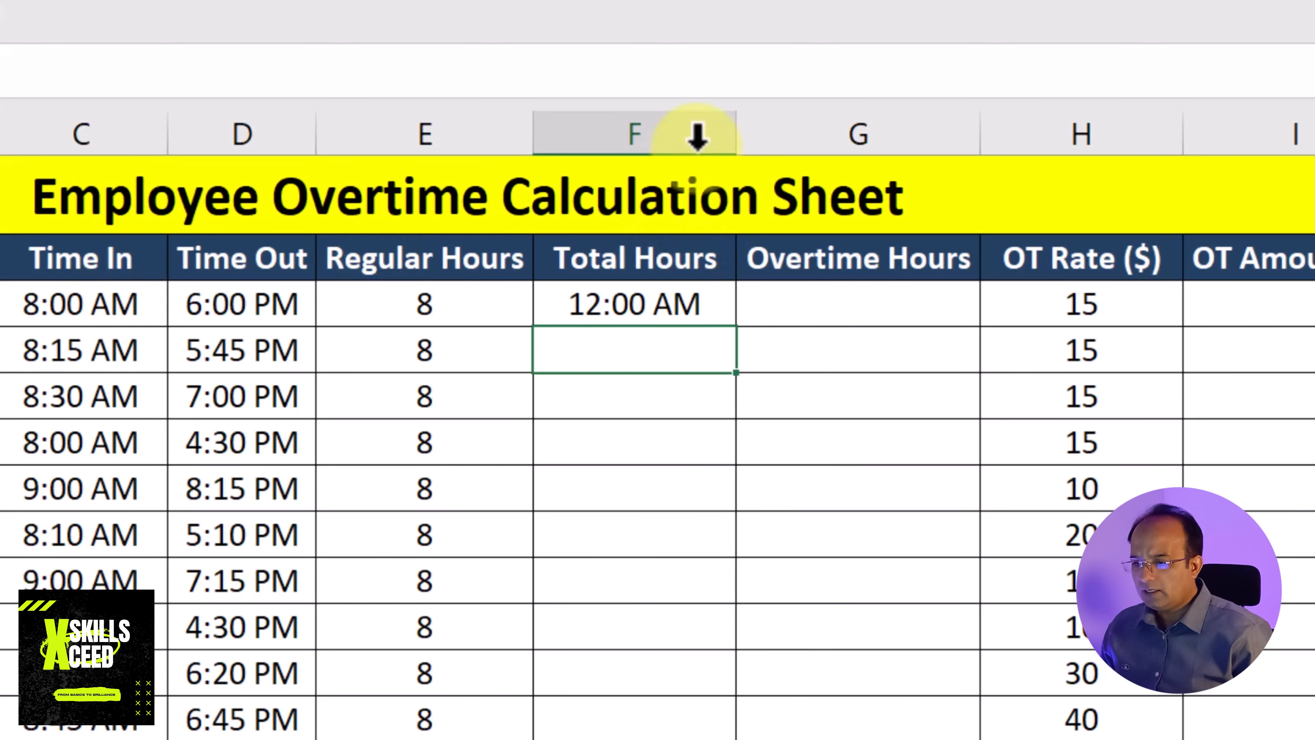
Set the number format of the whole Total Hours column to General
left_click(650, 122)
left_click(415, 1)
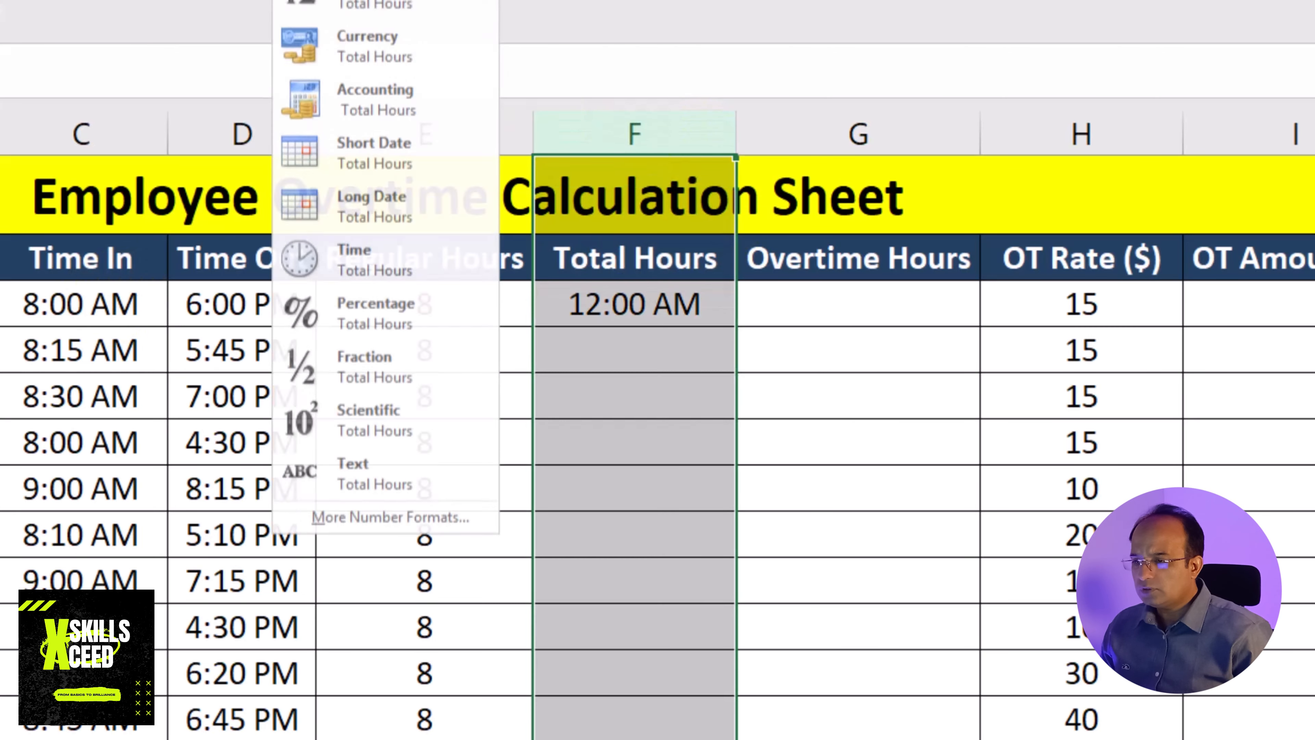
left_click(383, 1)
left_click(783, 541)
left_click(1313, 533)
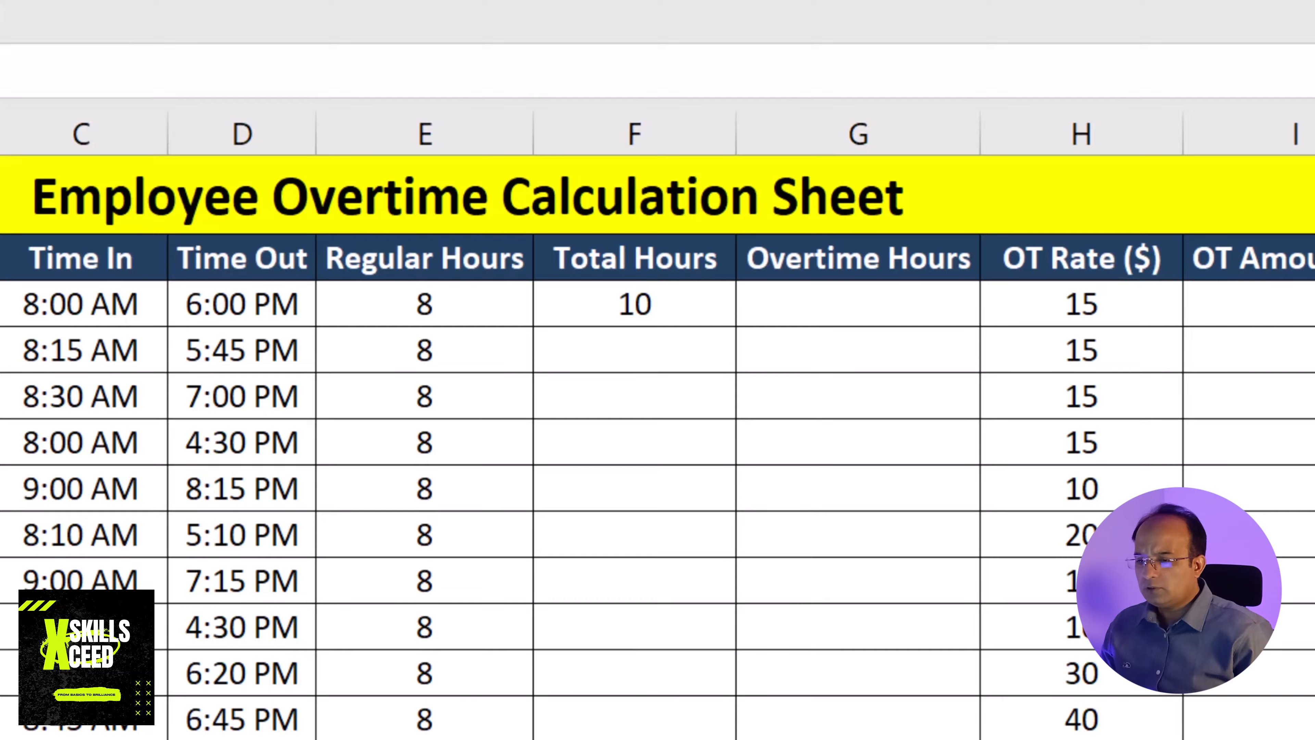
Fill the Total Hours formula from F3 down through F12
left_click(670, 321)
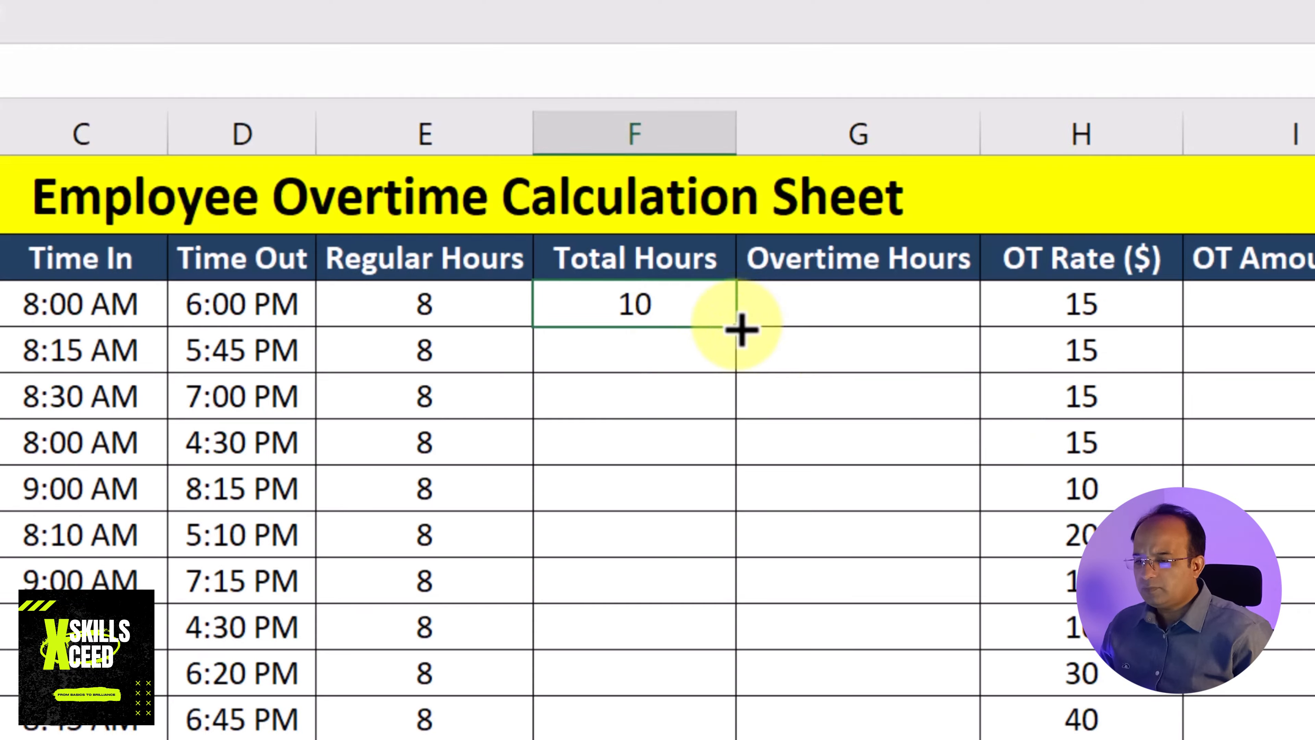
left_click_drag(741, 330, 739, 721)
left_click(1229, 684)
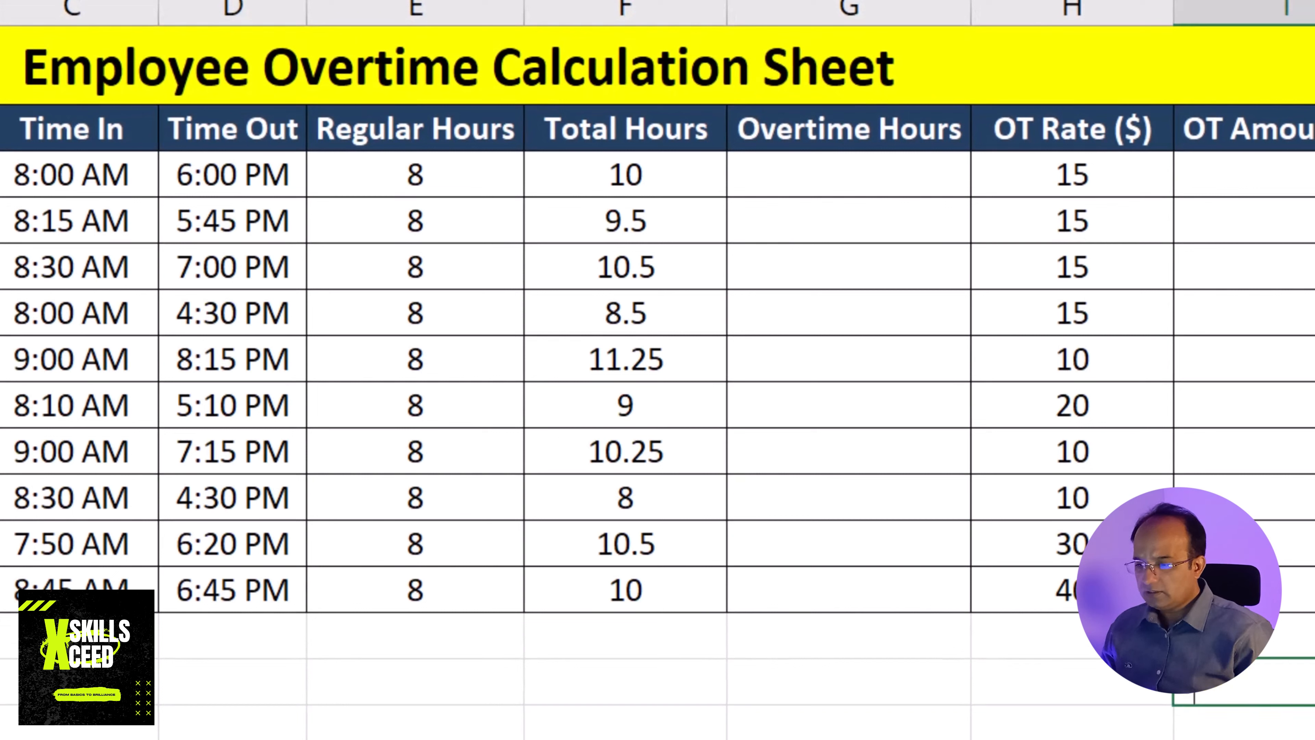
left_click(1299, 635)
left_click(1314, 636)
left_click(1209, 697)
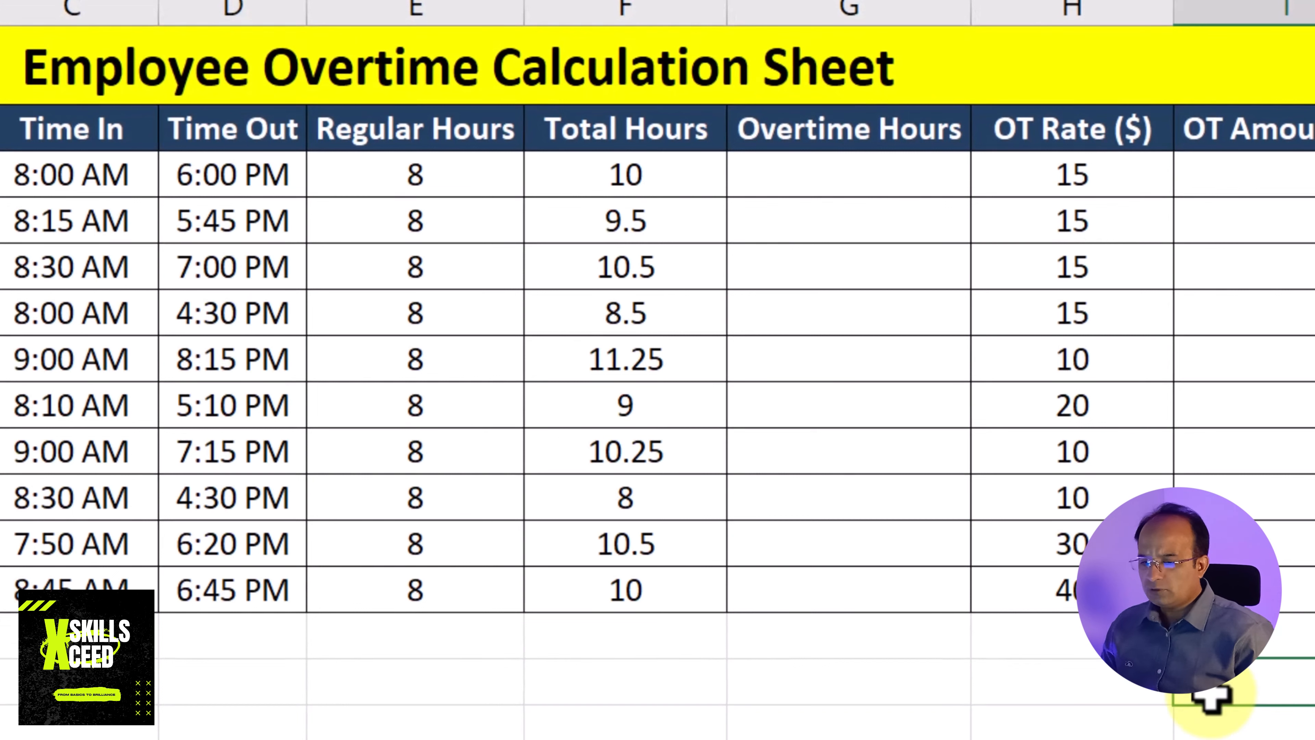
left_click(1313, 684)
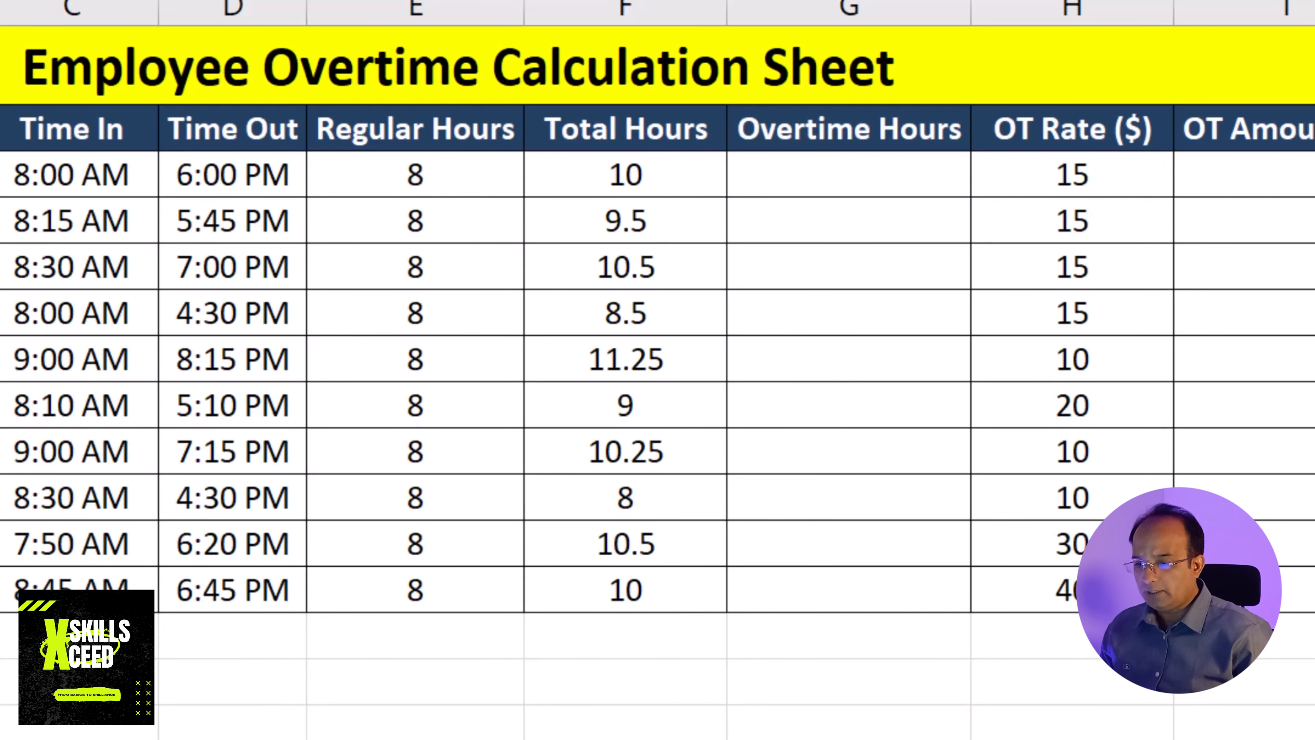
Enter the formula =IF(F3>E3,F3-E3,0) in the first Overtime Hours cell, G3
left_click(920, 169)
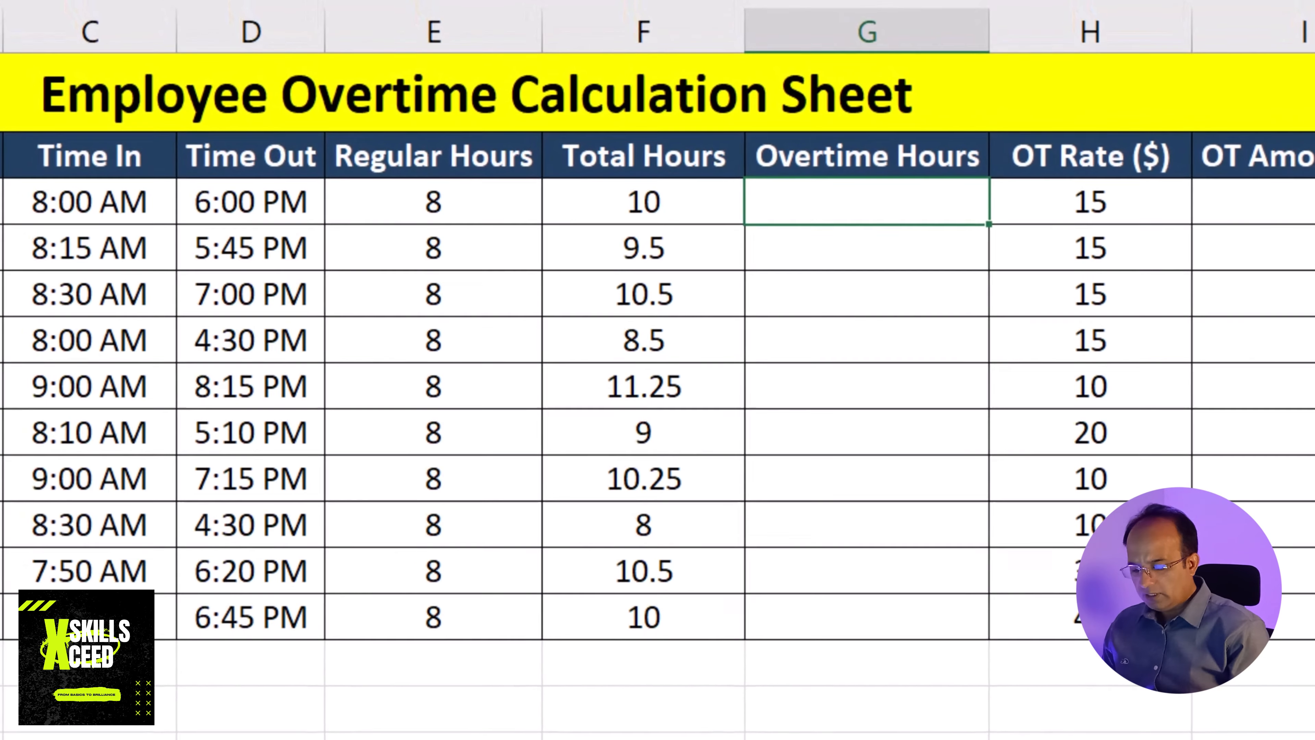
type("=")
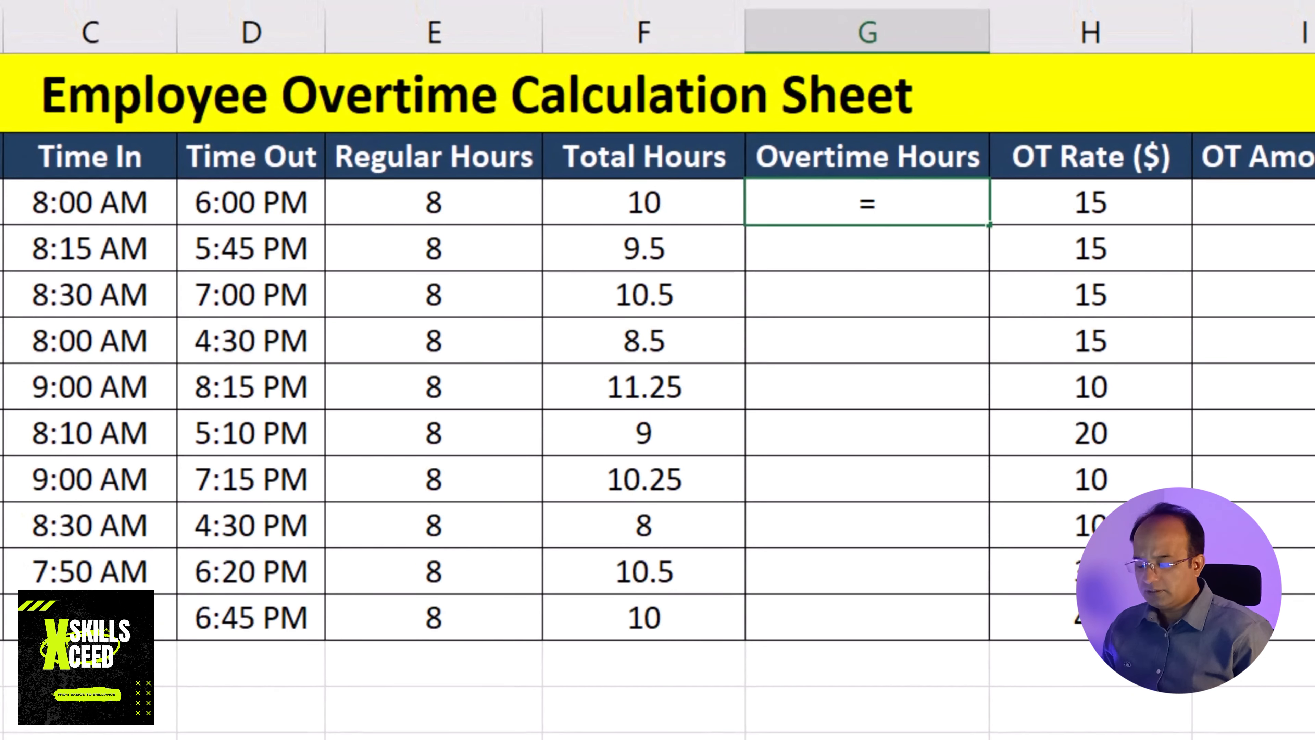
type("if")
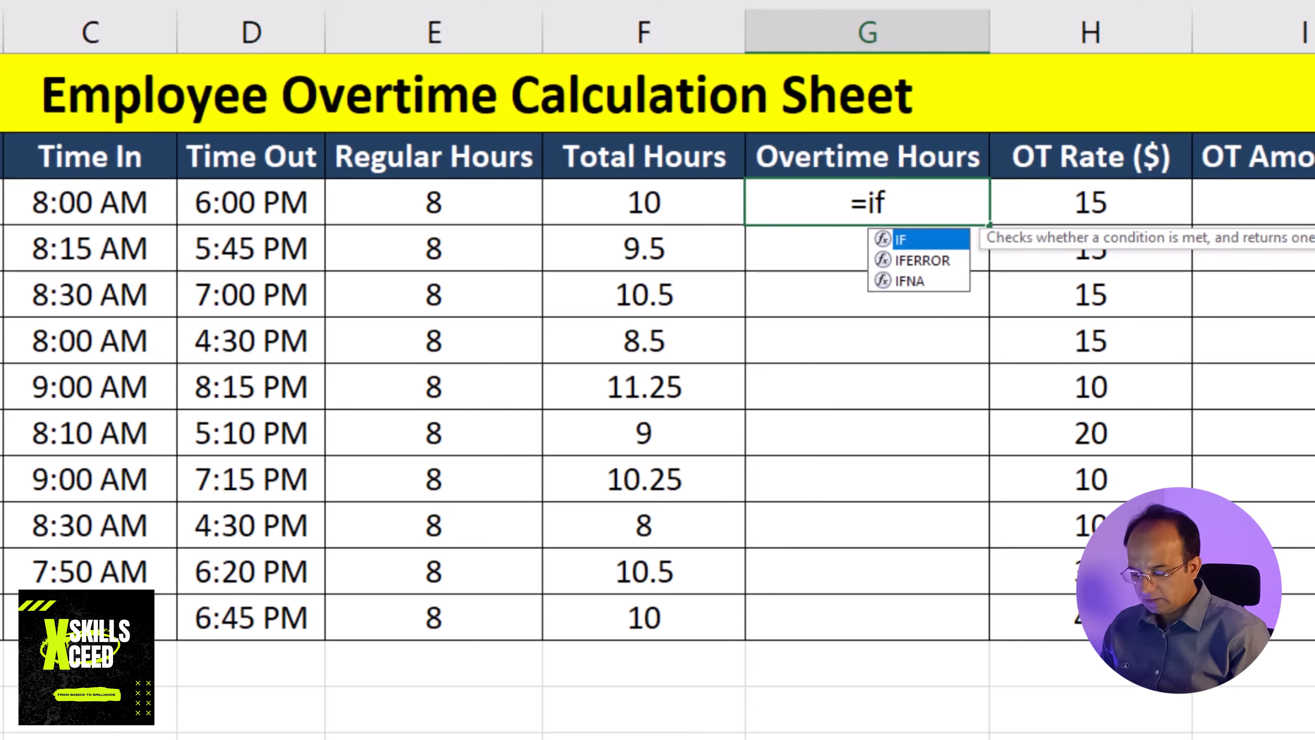
type("(")
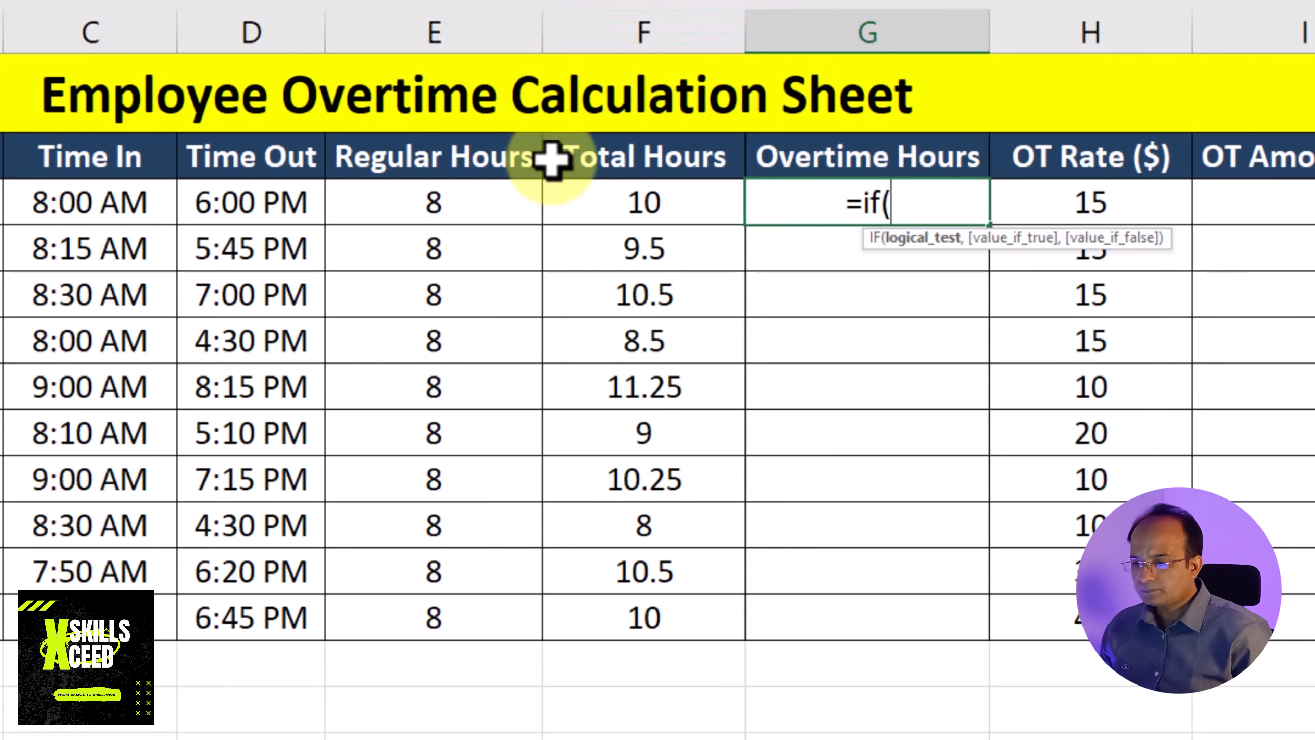
left_click(627, 206)
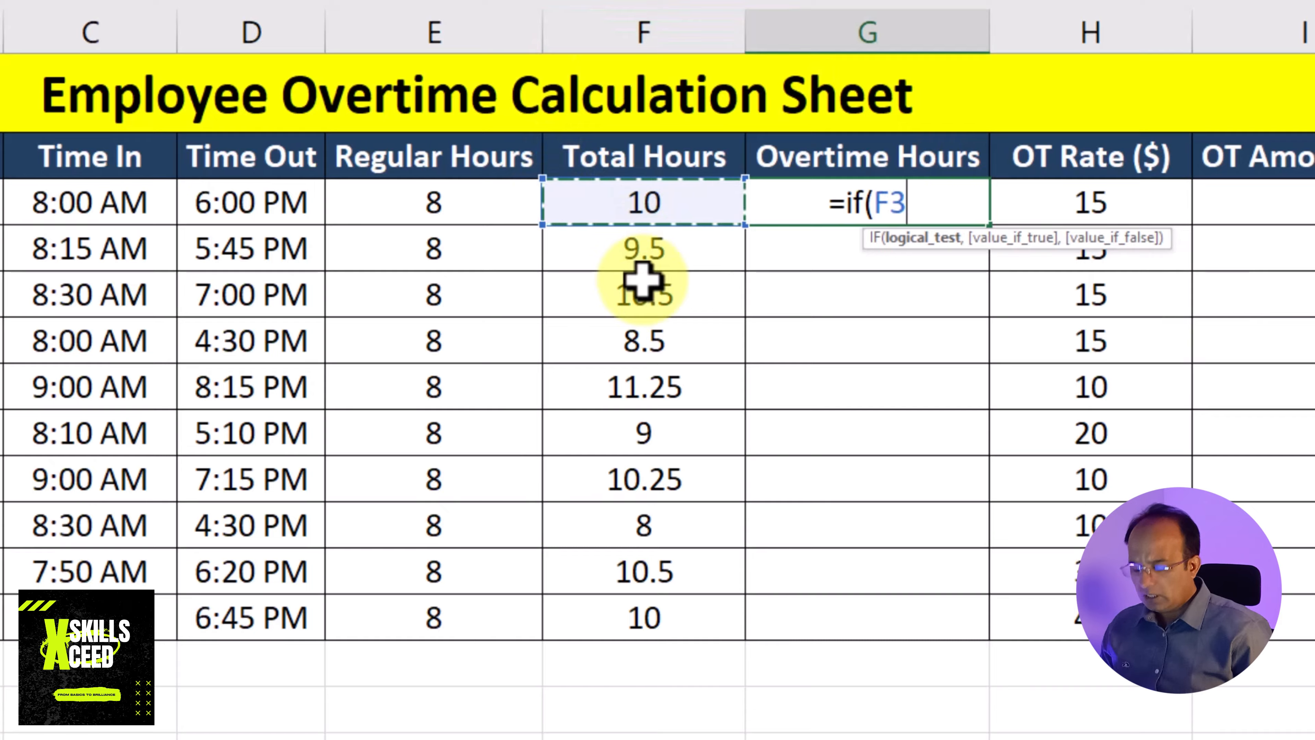
type(">")
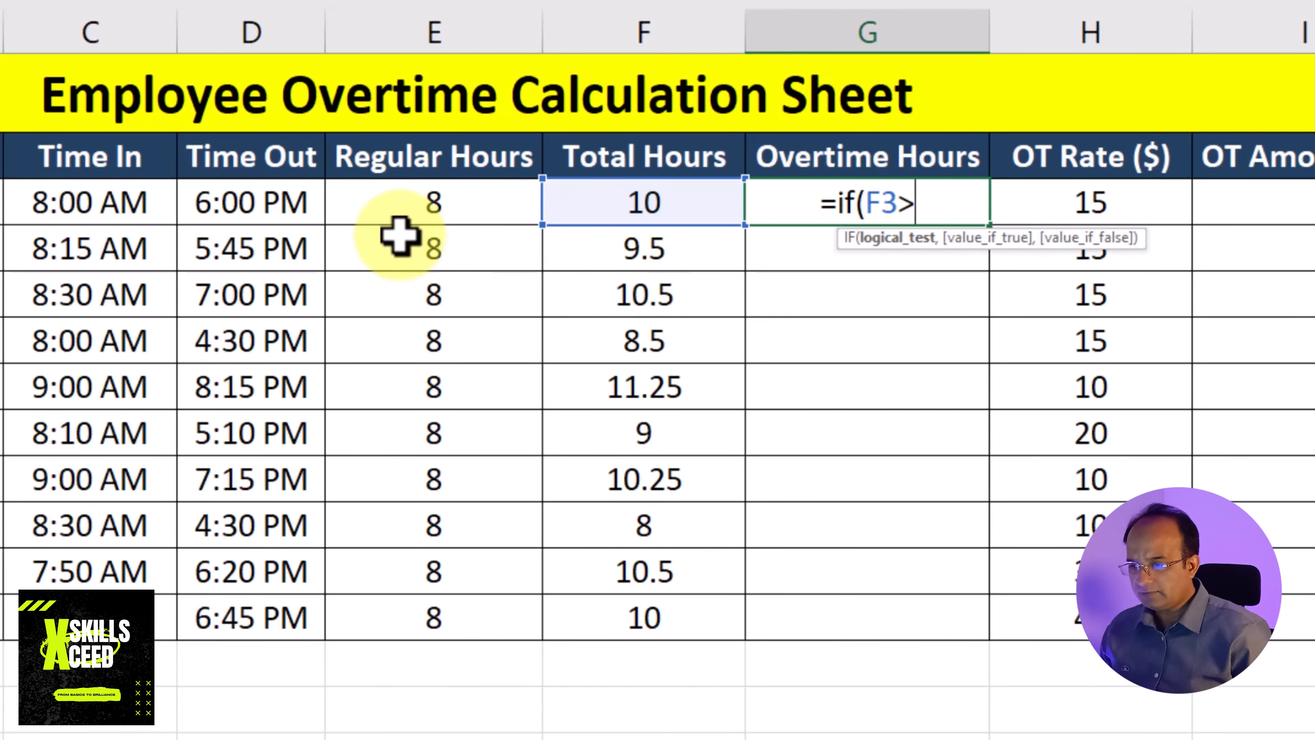
left_click(414, 202)
type(",")
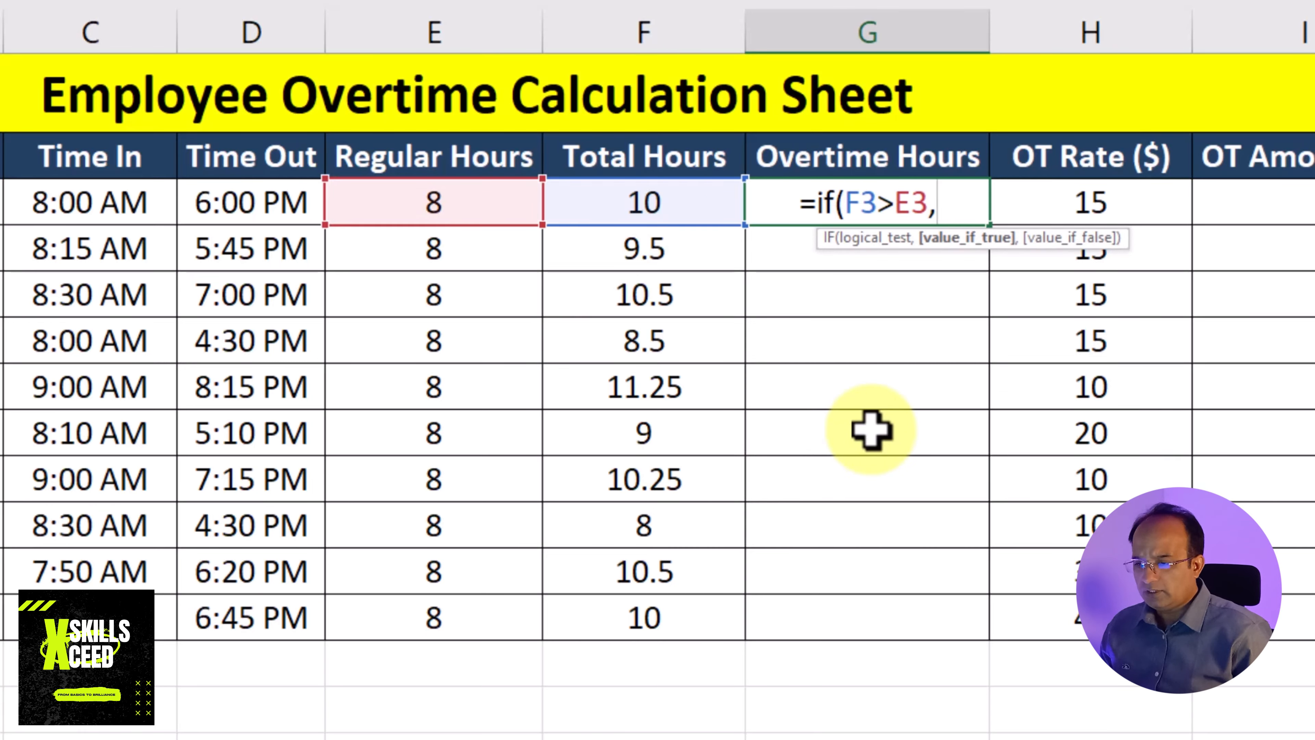
left_click(681, 203)
type("-")
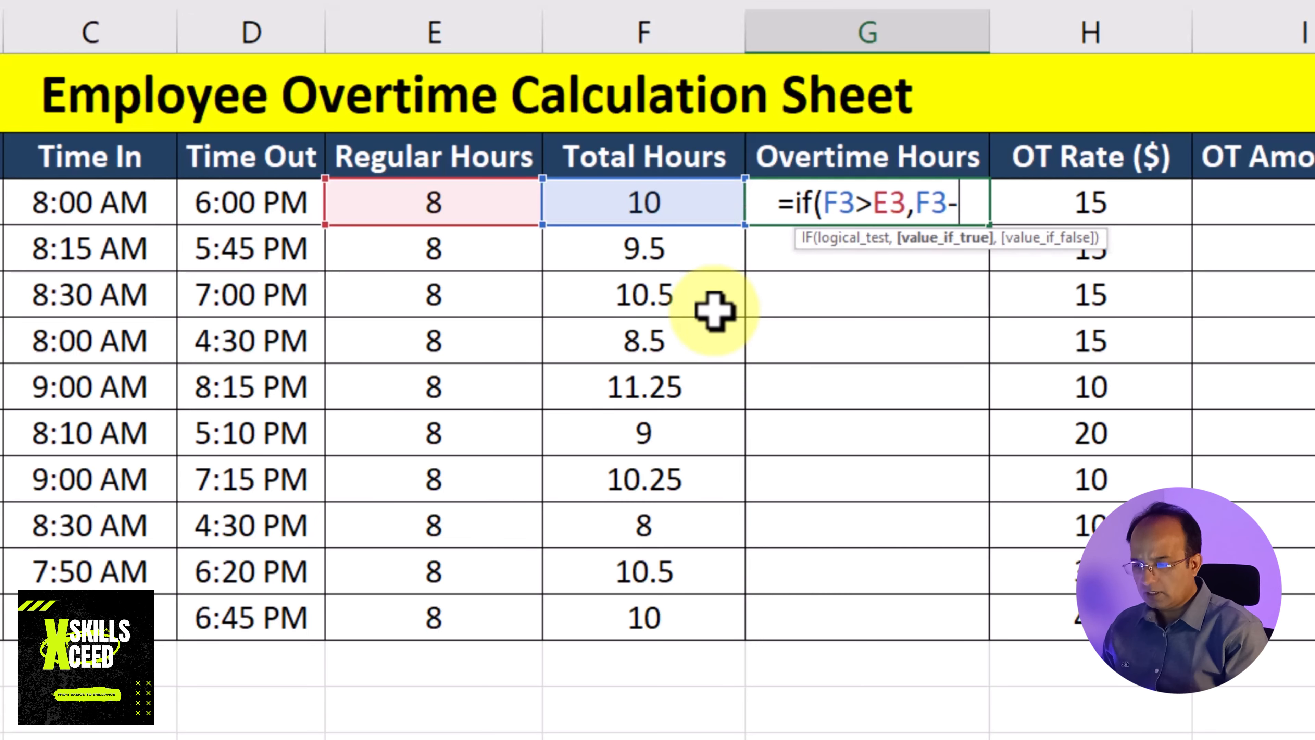
left_click(414, 194)
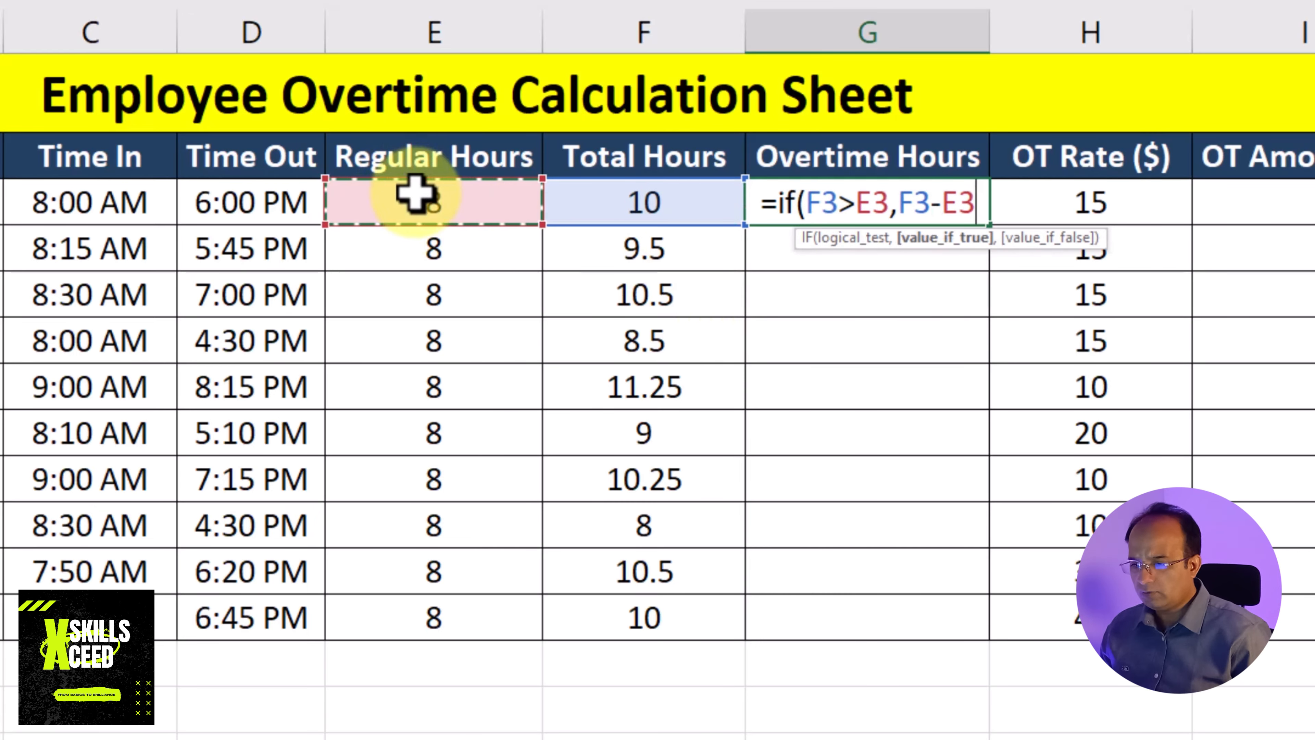
type(",")
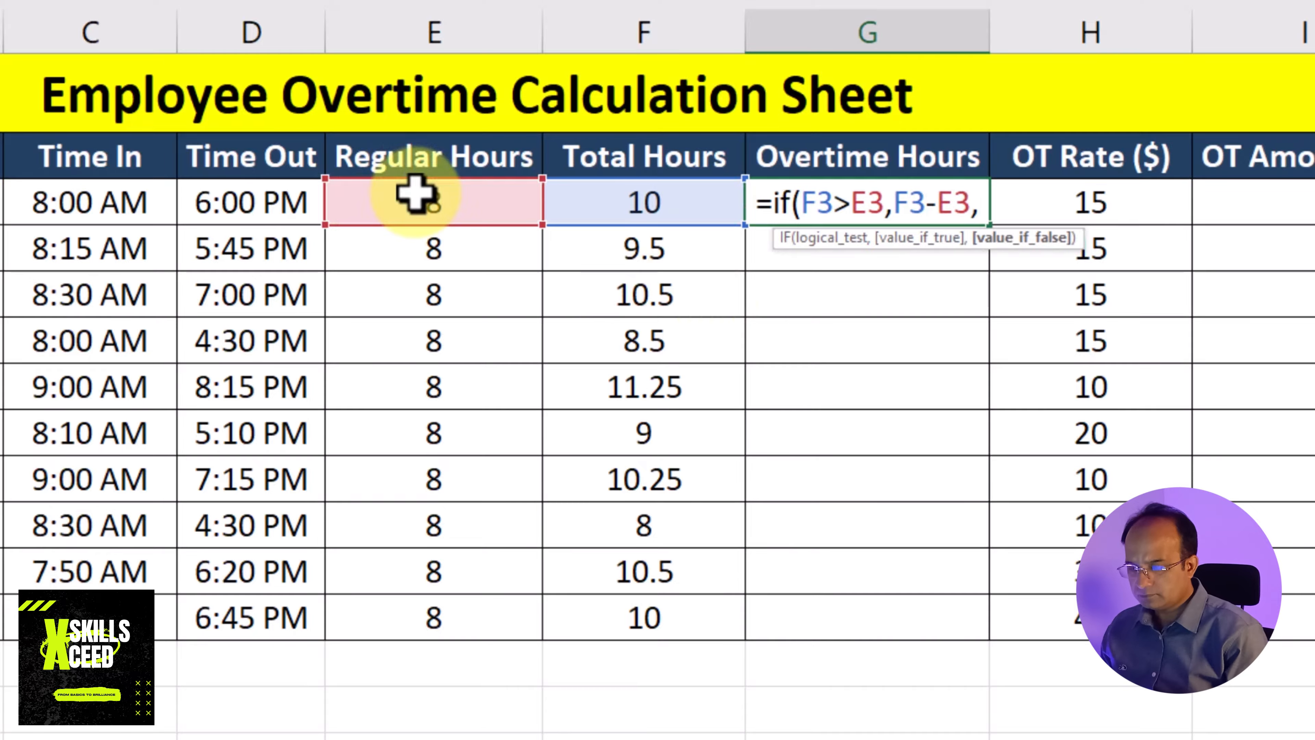
type("0)")
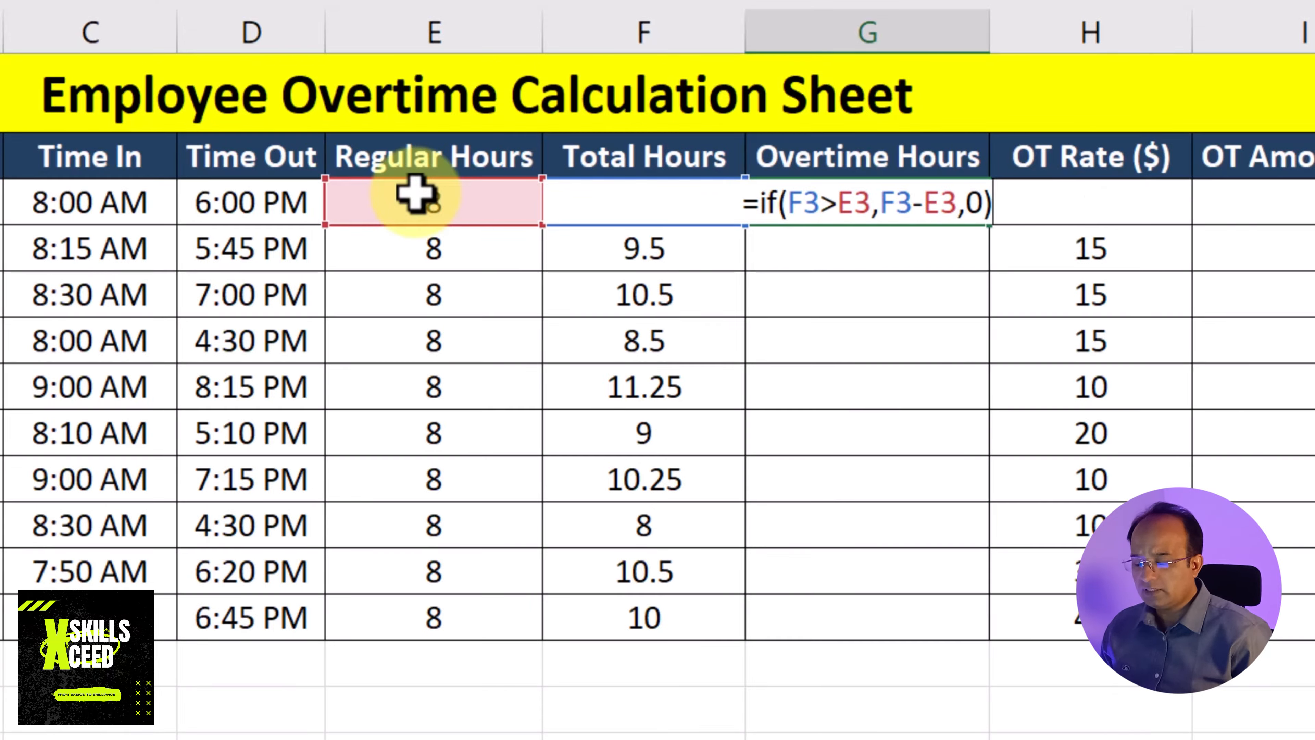
key("Return")
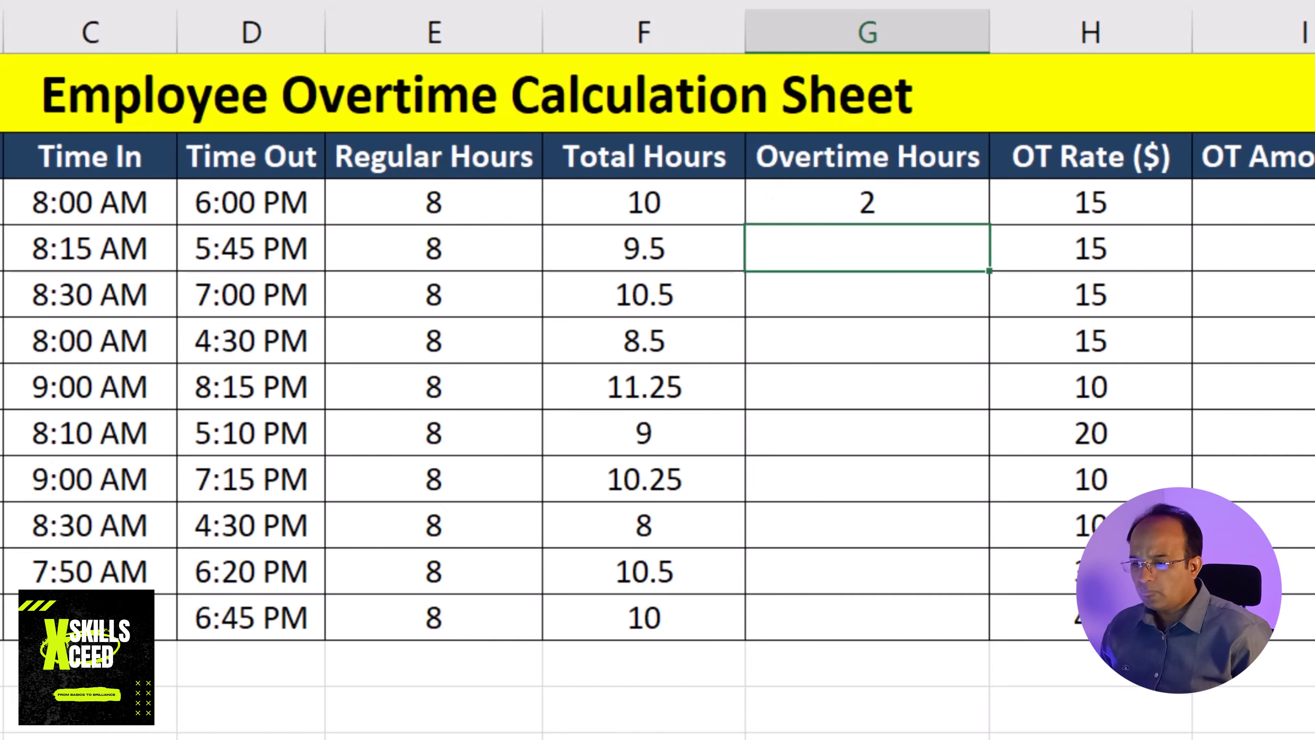
Fill the Overtime Hours formula from G3 down through G12
left_click(646, 210)
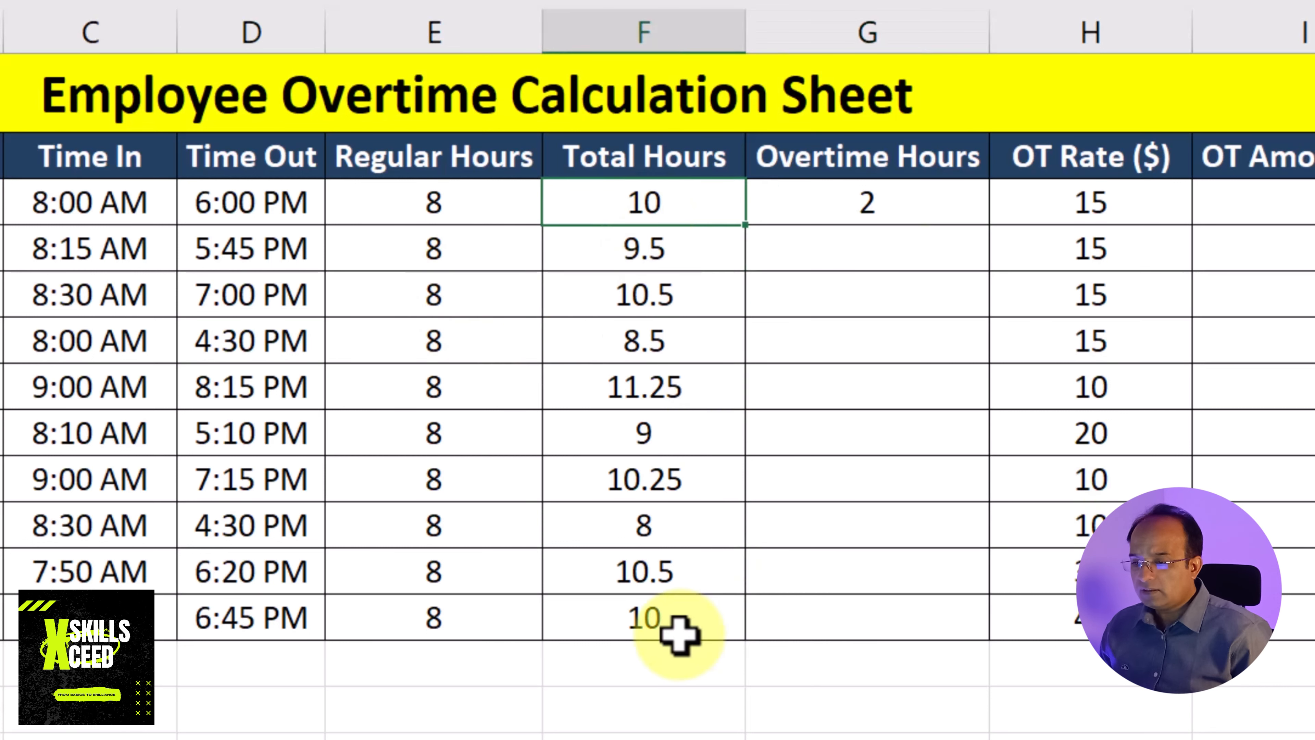
left_click(426, 207)
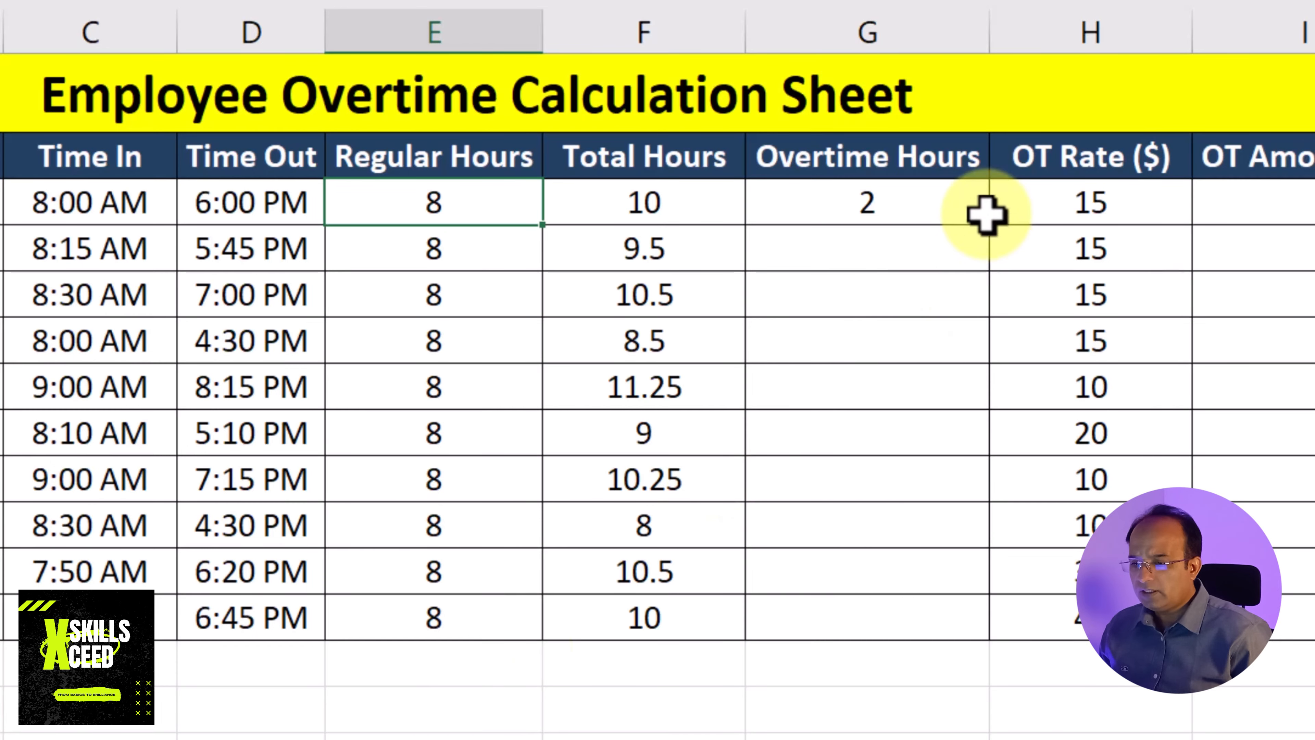
left_click(818, 199)
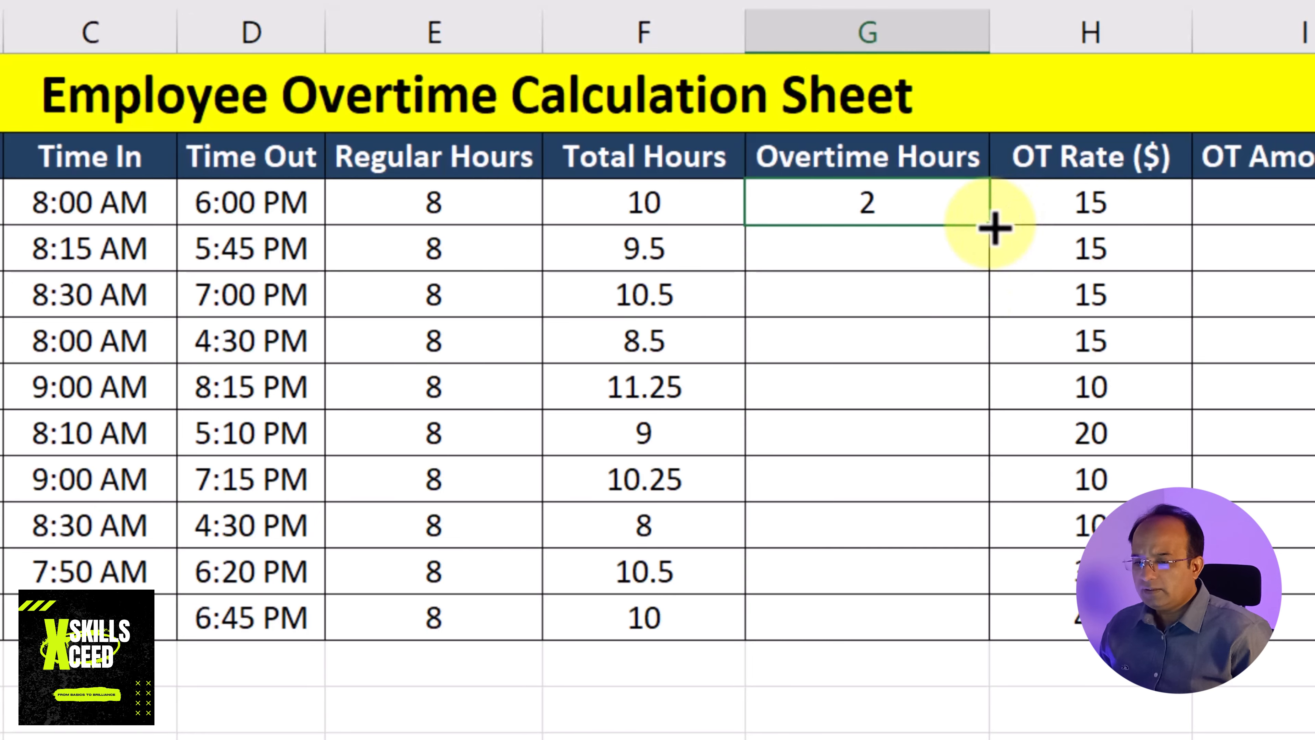
left_click_drag(995, 228, 967, 648)
left_click(1285, 739)
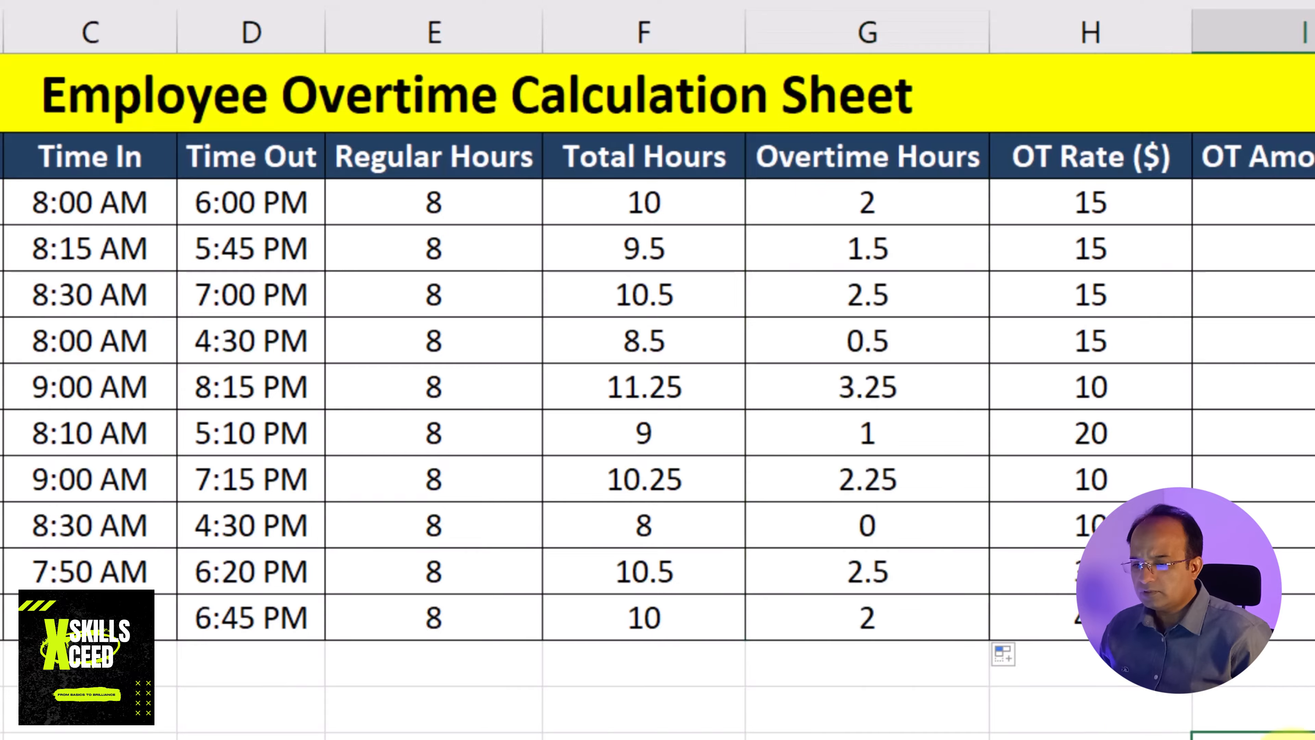
left_click(1314, 738)
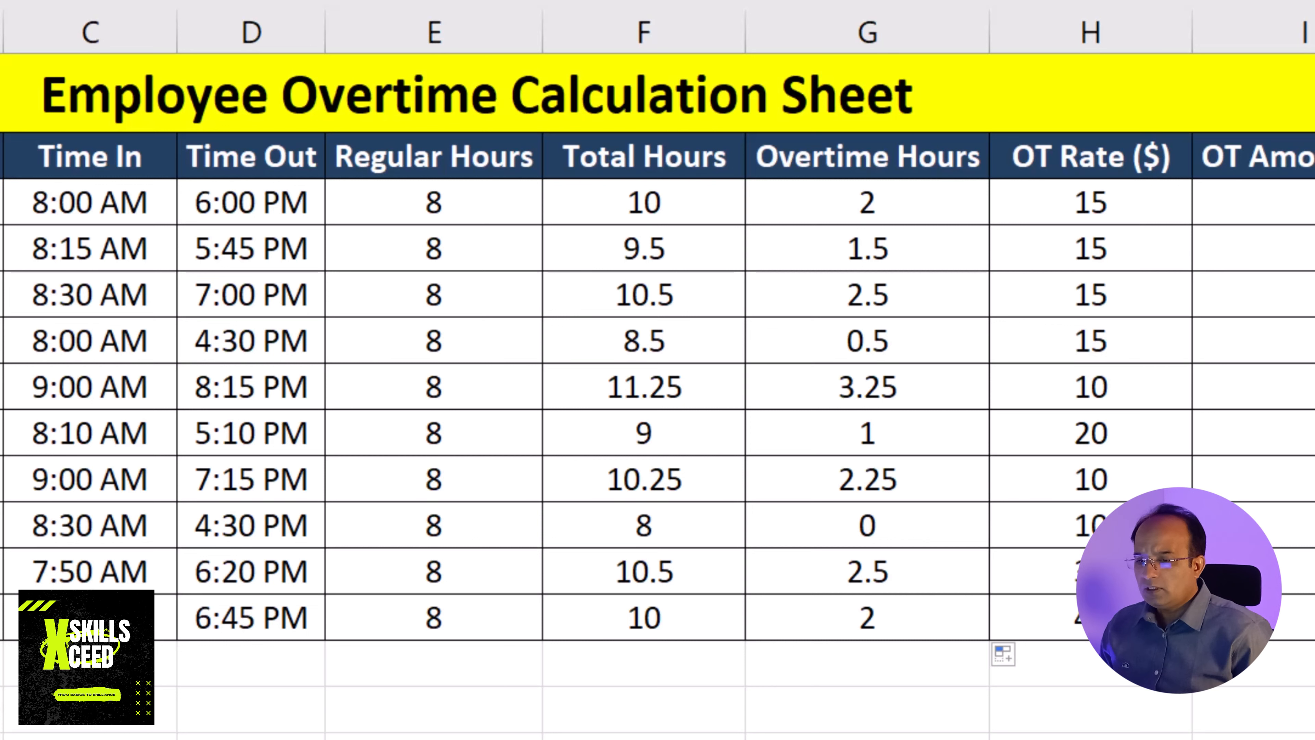
Enter the formula =G3*H3 in the first OT Amount ($) cell, I3, multiplying overtime hours by the rate
left_click(1114, 201)
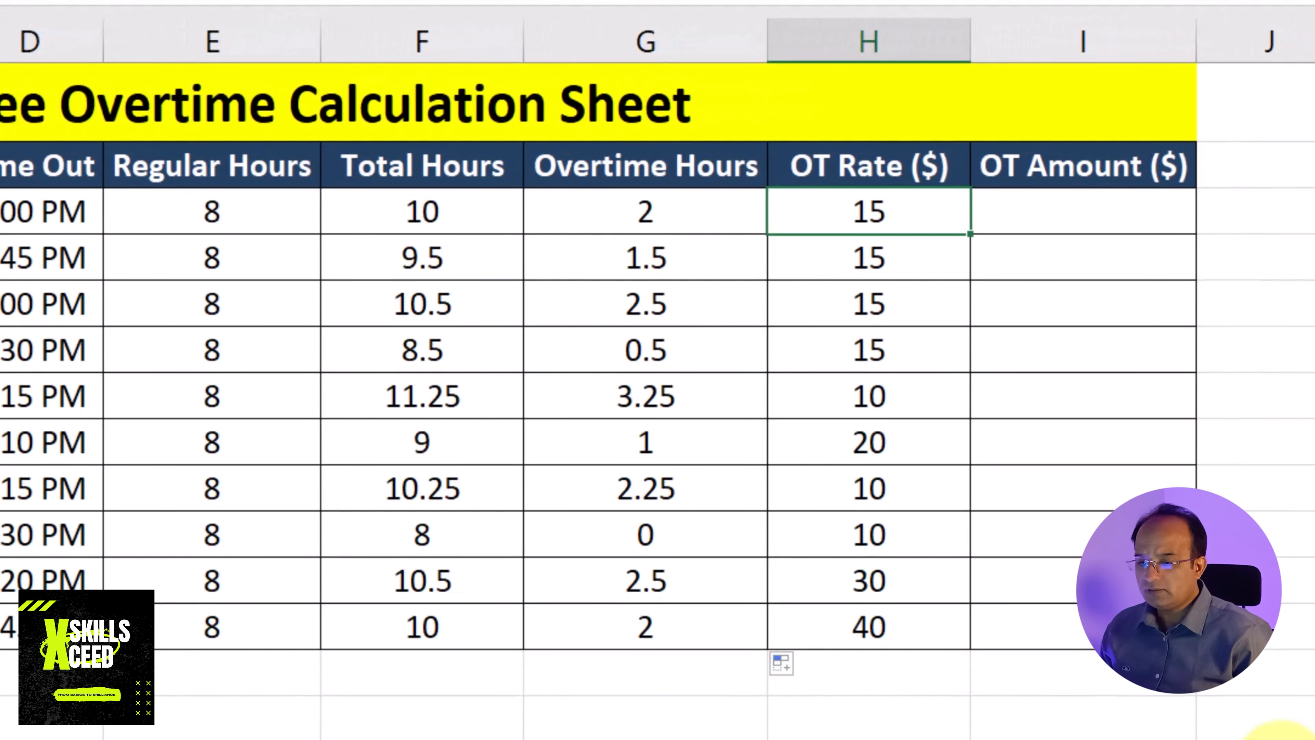
left_click(696, 199)
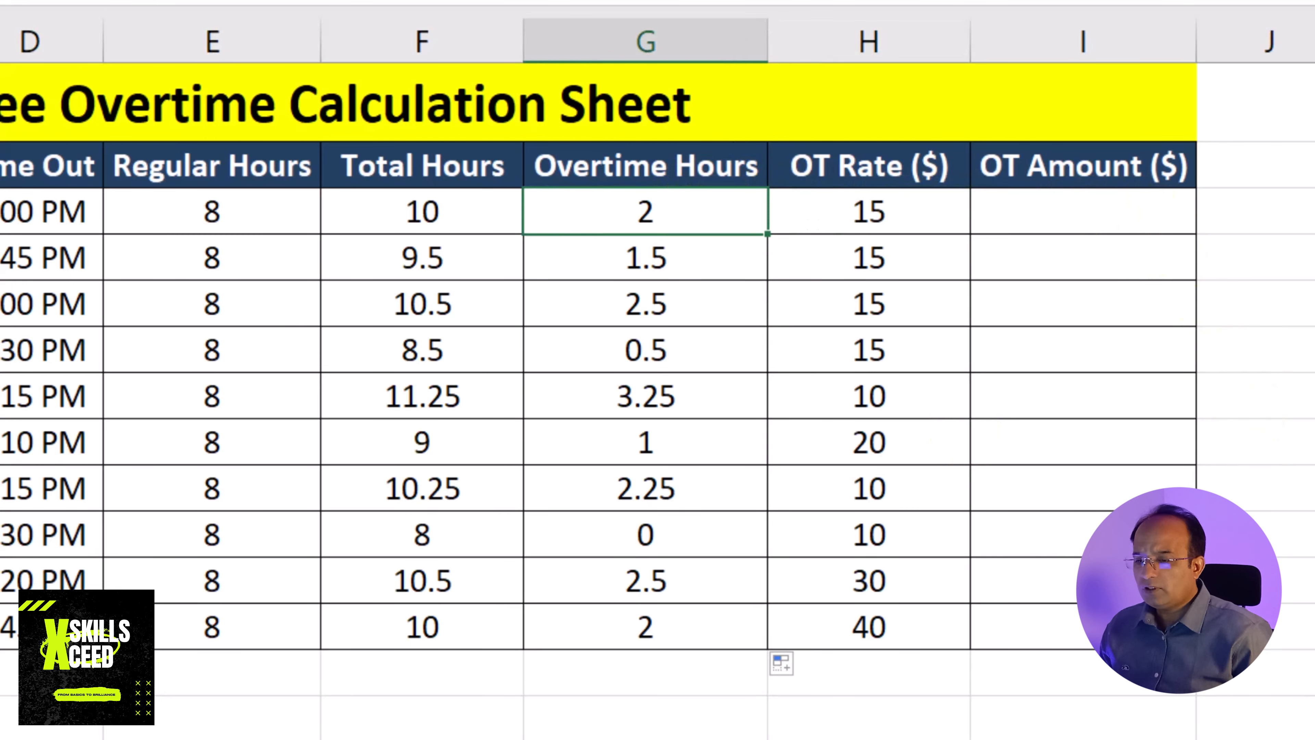
left_click(1087, 199)
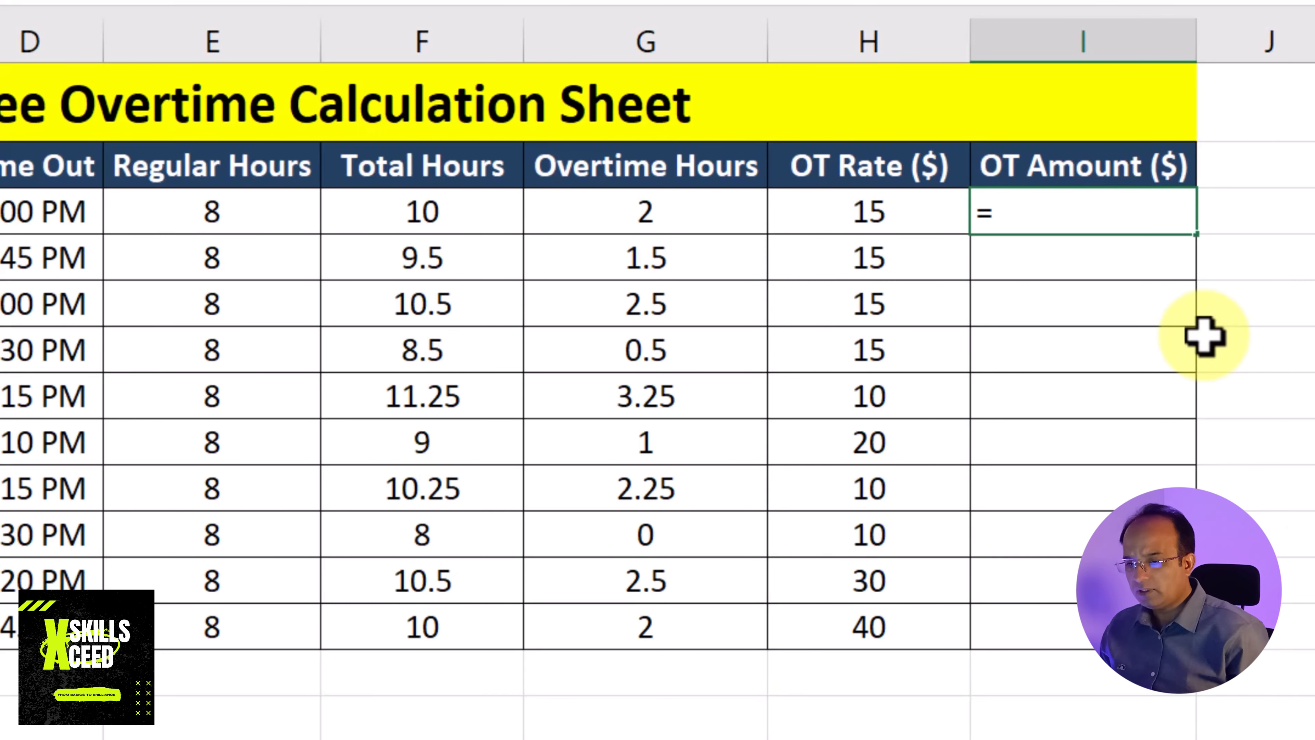
left_click(637, 200)
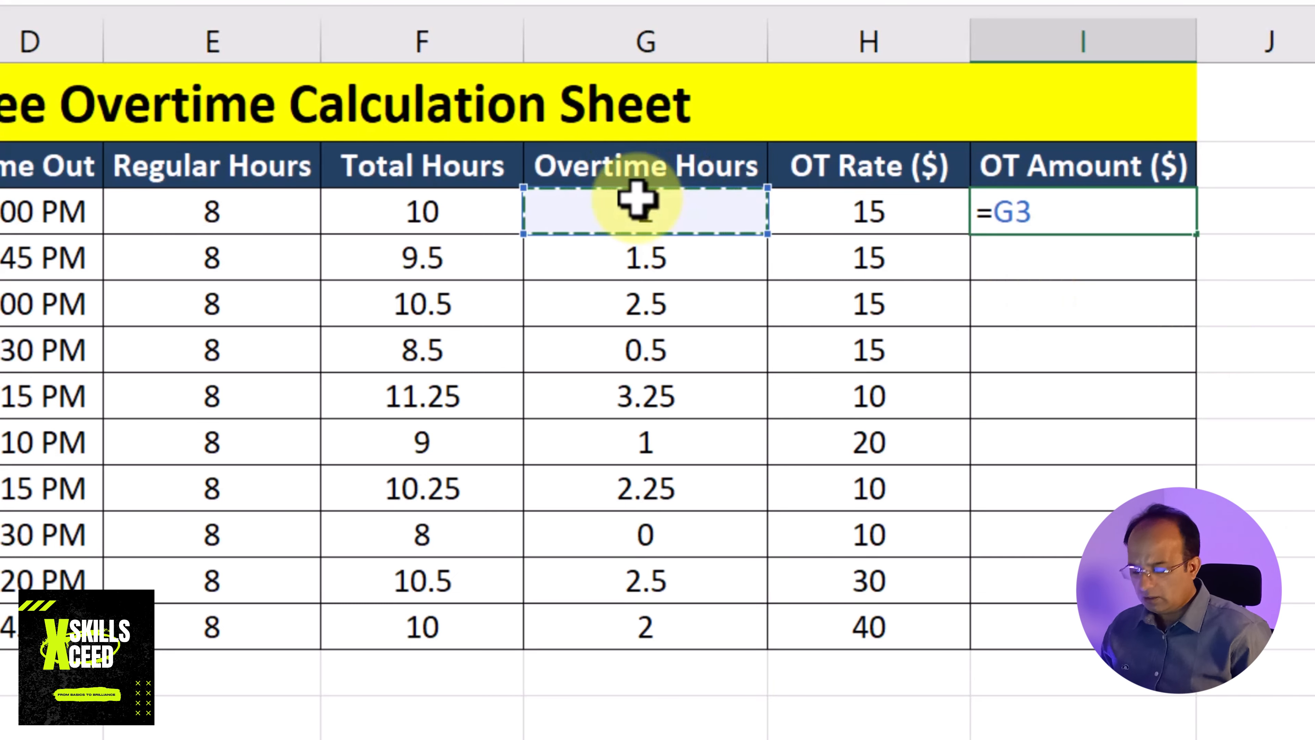
type("*")
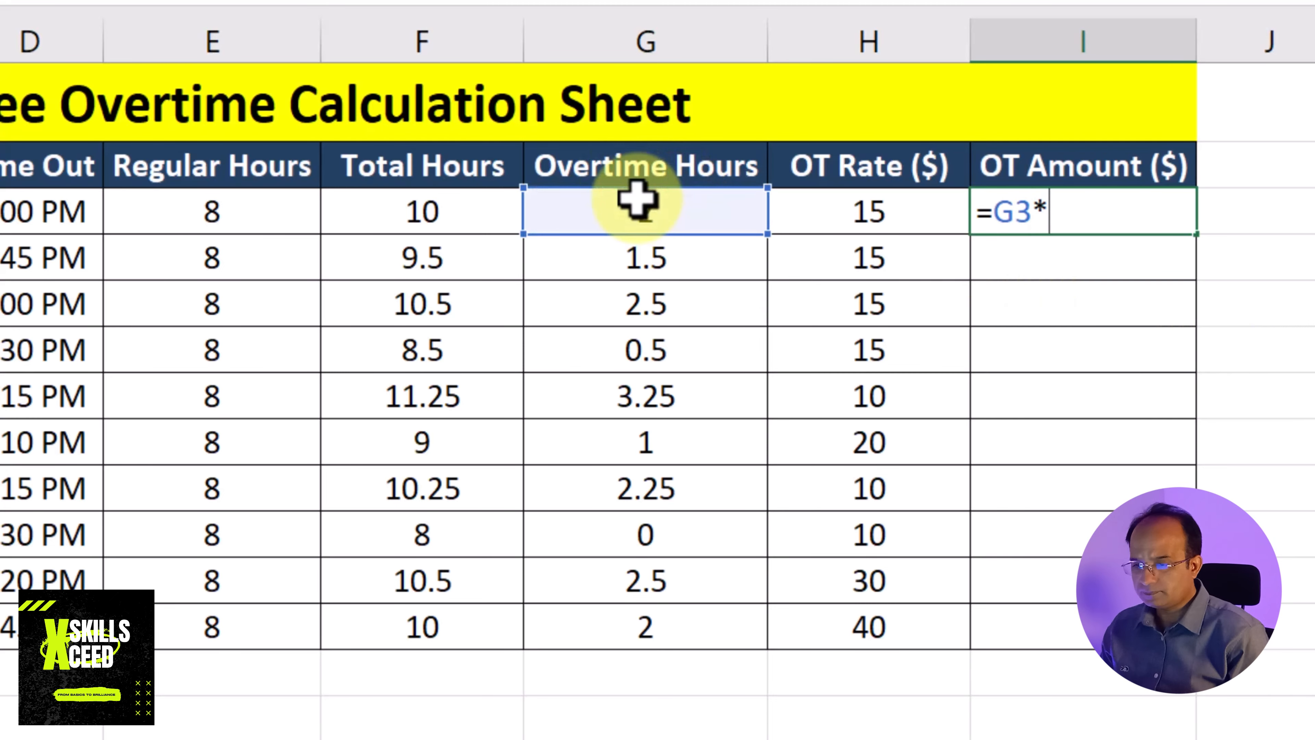
left_click(937, 202)
key("Return")
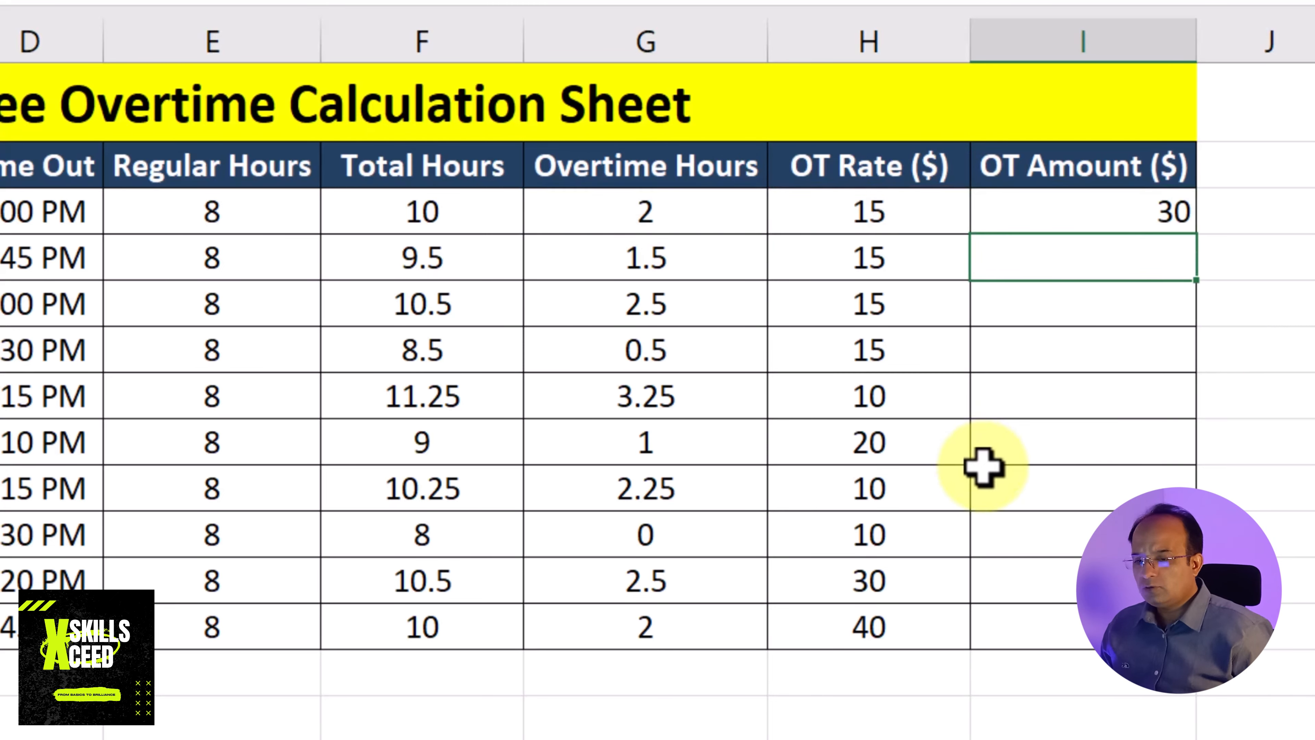
Select the entire OT Amount ($) column
left_click(1166, 38)
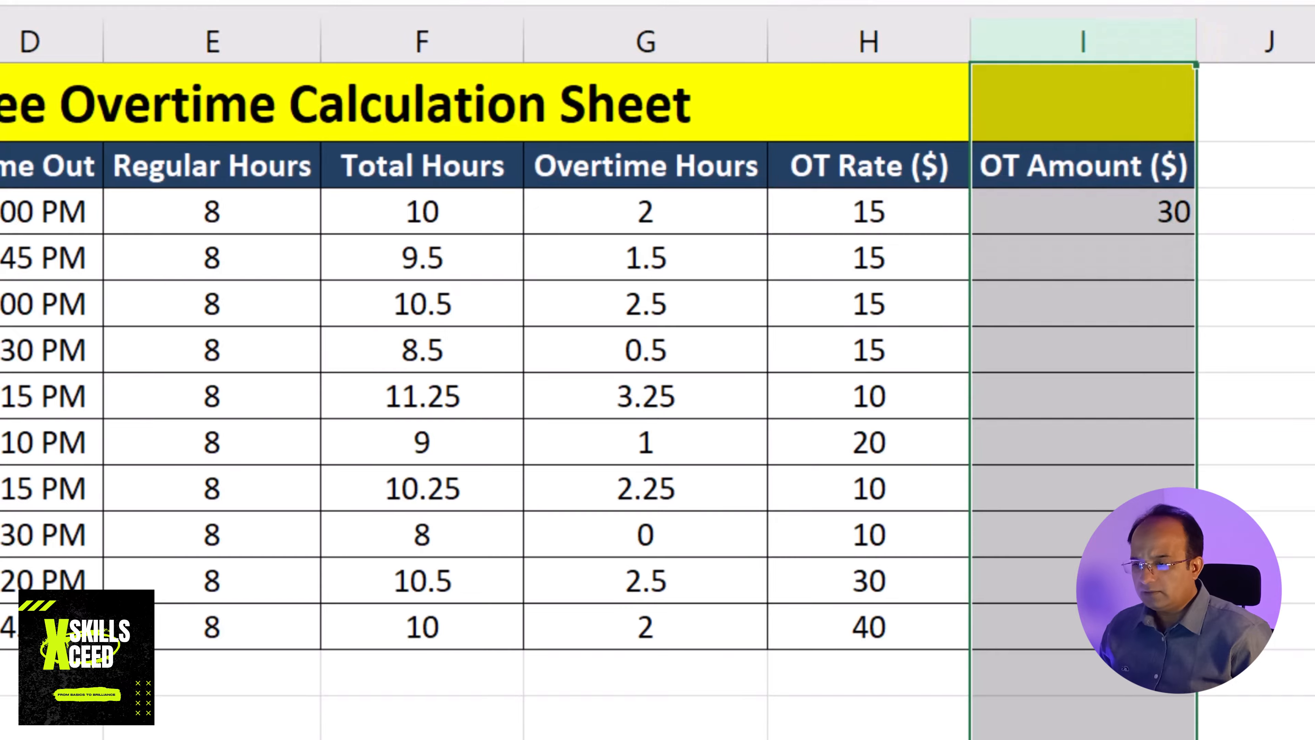